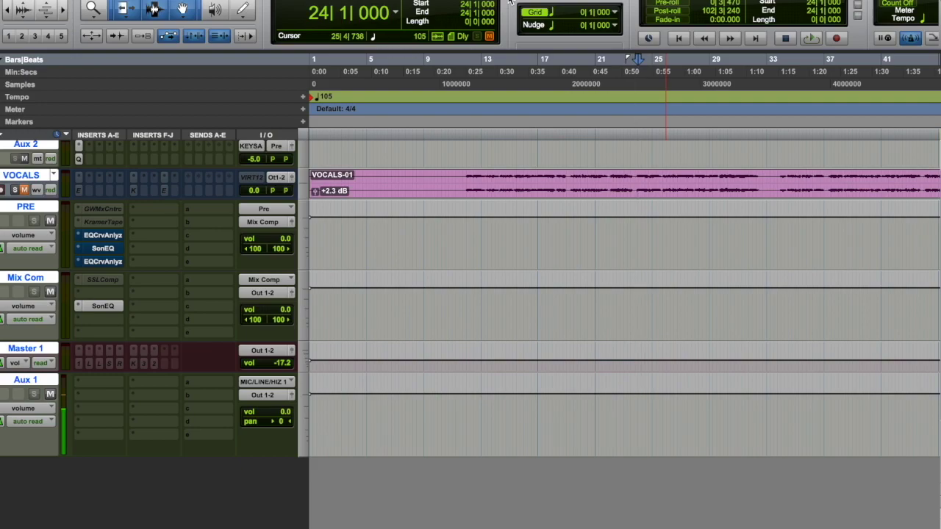
Play the mix from bar 24 for a listen, and stop playback.
{"action": "key", "text": "space"}
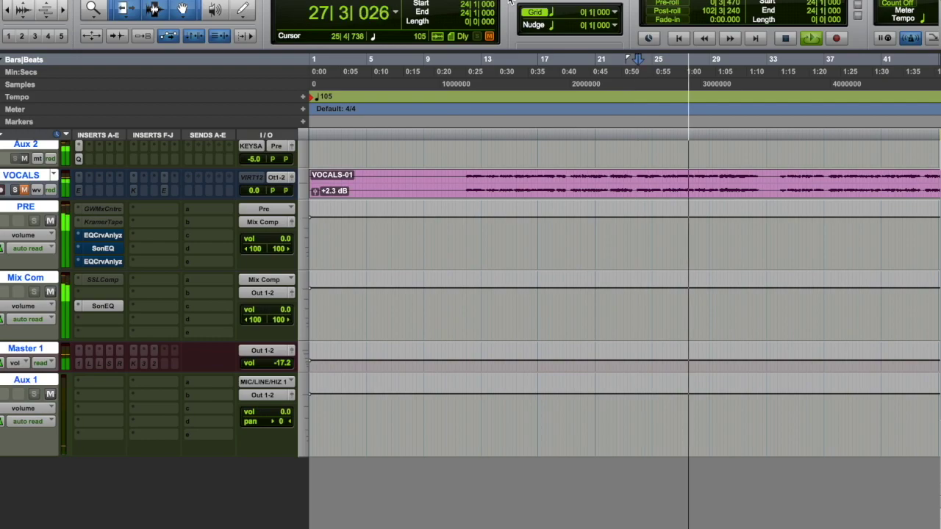
{"action": "key", "text": "space"}
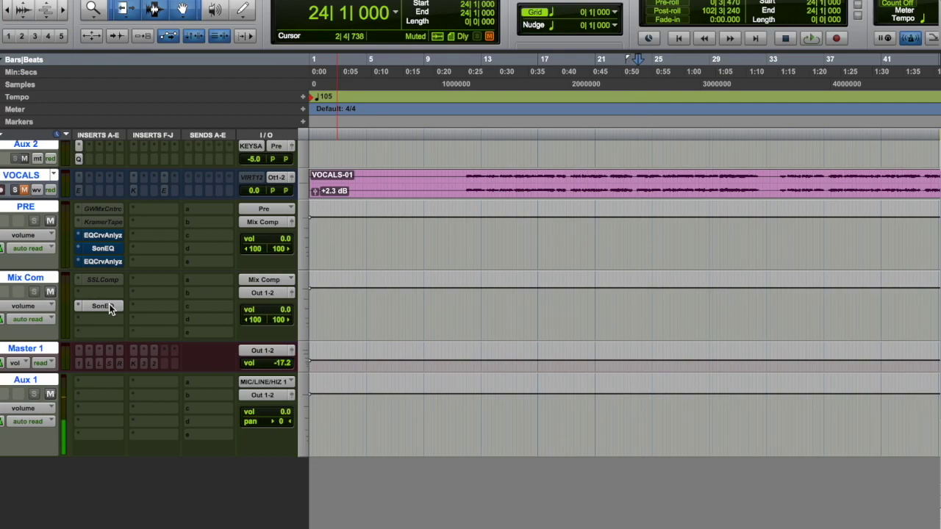
Open SonEQ on the Mix Com track, sweep its mid frequency down to 150 Hz and back up to 779 Hz, and close it.
{"action": "left_click", "coordinate": [109, 307]}
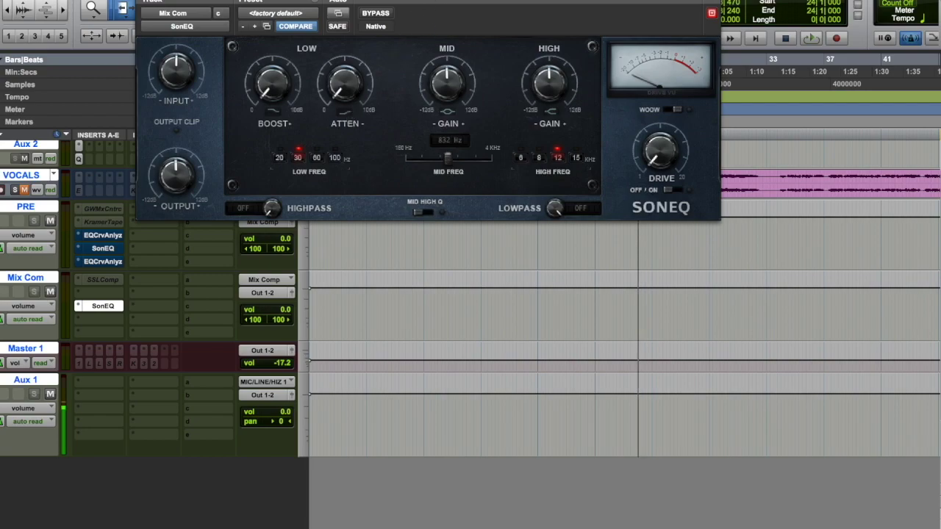
{"action": "left_click_drag", "start_coordinate": [424, 1], "coordinate": [430, 36]}
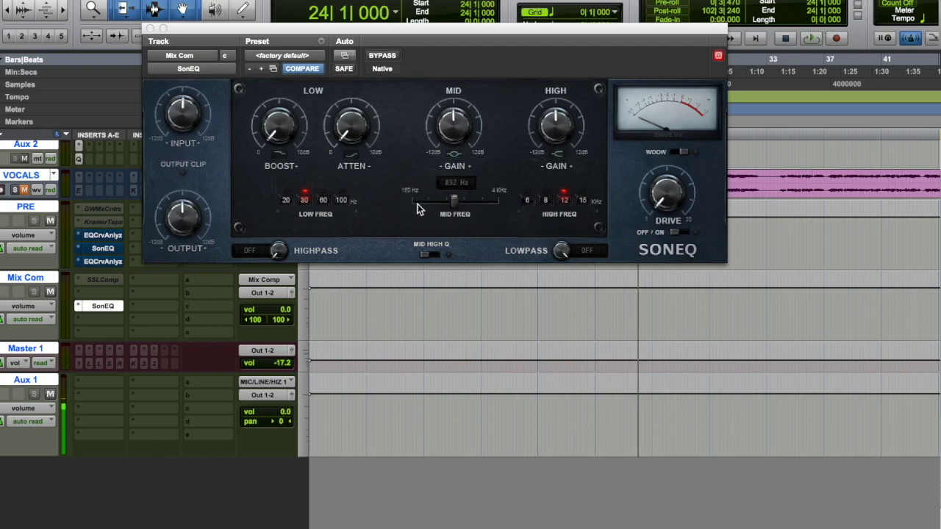
{"action": "left_click_drag", "start_coordinate": [454, 201], "coordinate": [400, 205]}
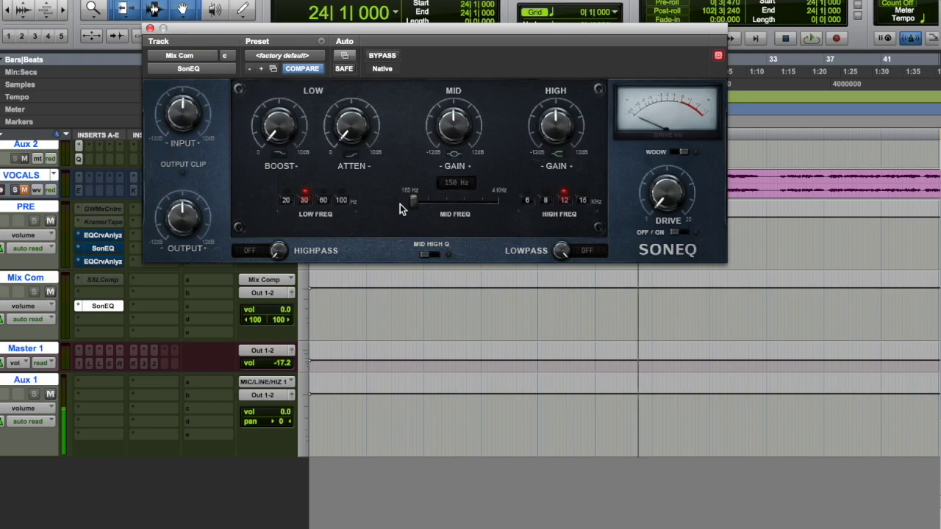
{"action": "left_click_drag", "start_coordinate": [399, 204], "coordinate": [455, 210]}
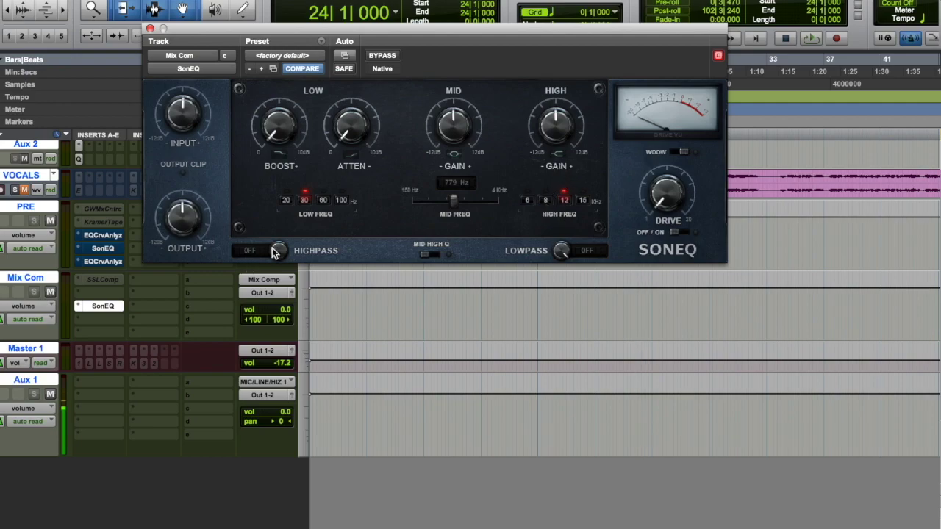
{"action": "left_click_drag", "start_coordinate": [277, 253], "coordinate": [277, 254]}
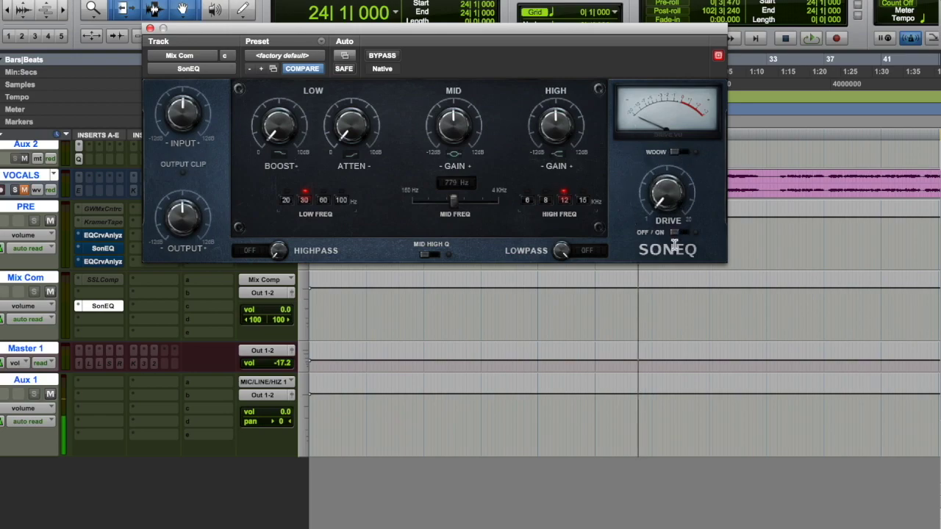
{"action": "key", "text": "super+w"}
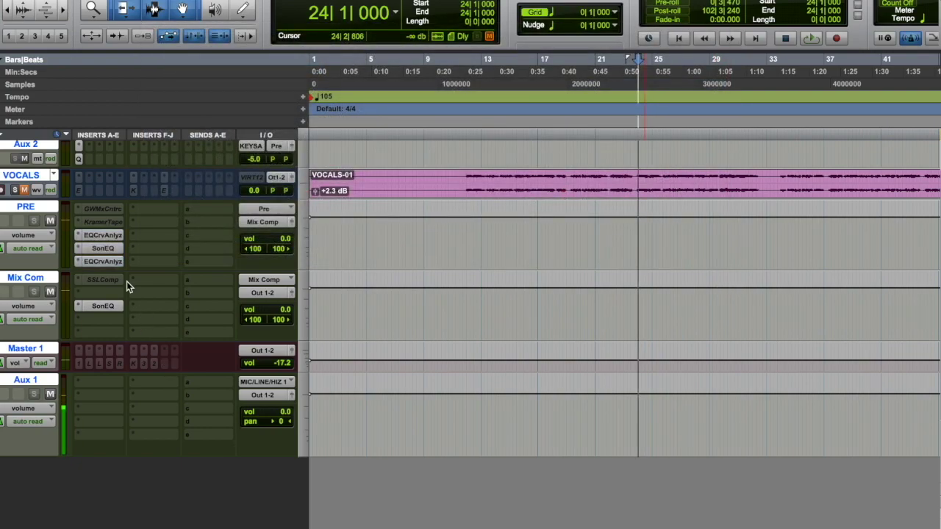
Open the PRE track's EQ Curve Analyzer in slot e and SonEQ in slot d, and arrange them so the curve and controls are visible.
{"action": "left_click", "coordinate": [103, 261]}
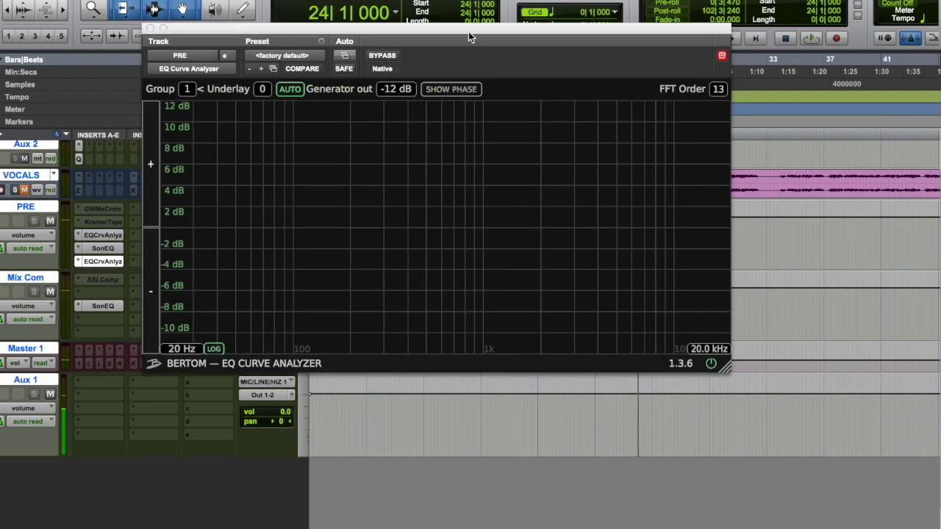
{"action": "mouse_move", "coordinate": [441, 34]}
{"action": "left_mouse_down"}
{"action": "mouse_move", "coordinate": [588, 6]}
{"action": "mouse_move", "coordinate": [652, 5]}
{"action": "left_mouse_up"}
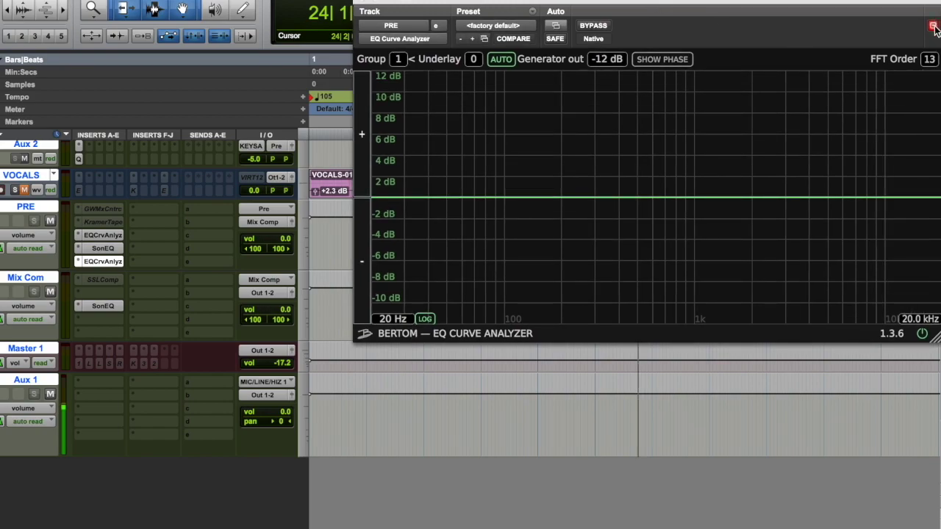
{"action": "left_click", "coordinate": [102, 248]}
{"action": "left_click_drag", "start_coordinate": [597, 7], "coordinate": [248, 288]}
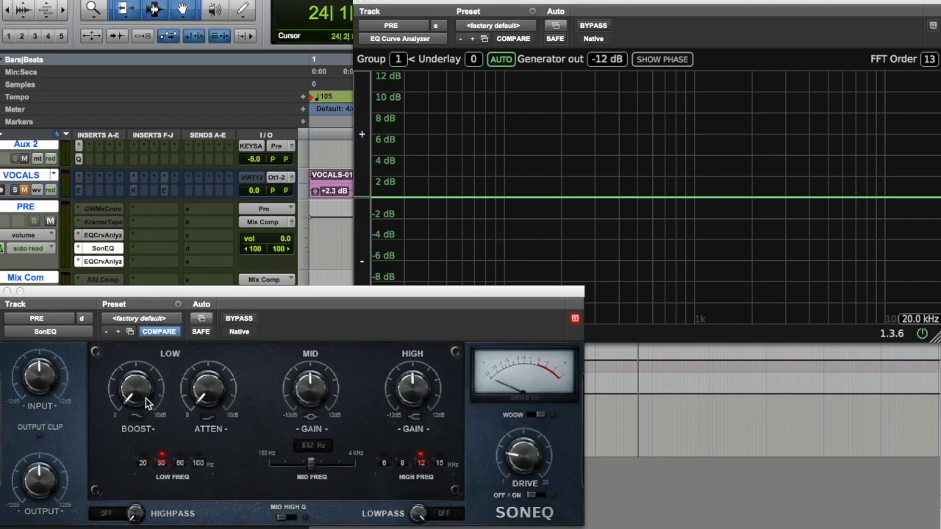
Try SonEQ's low boost at 20 Hz and its low attenuation one after the other, returning each to zero.
{"action": "left_click", "coordinate": [142, 390]}
{"action": "left_click_drag", "start_coordinate": [143, 390], "coordinate": [162, 446]}
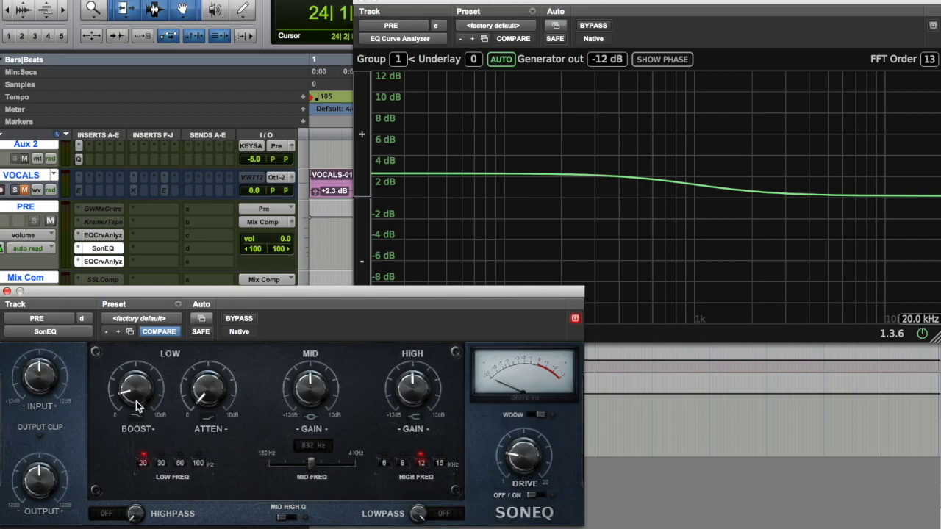
{"action": "left_click_drag", "start_coordinate": [133, 396], "coordinate": [111, 440]}
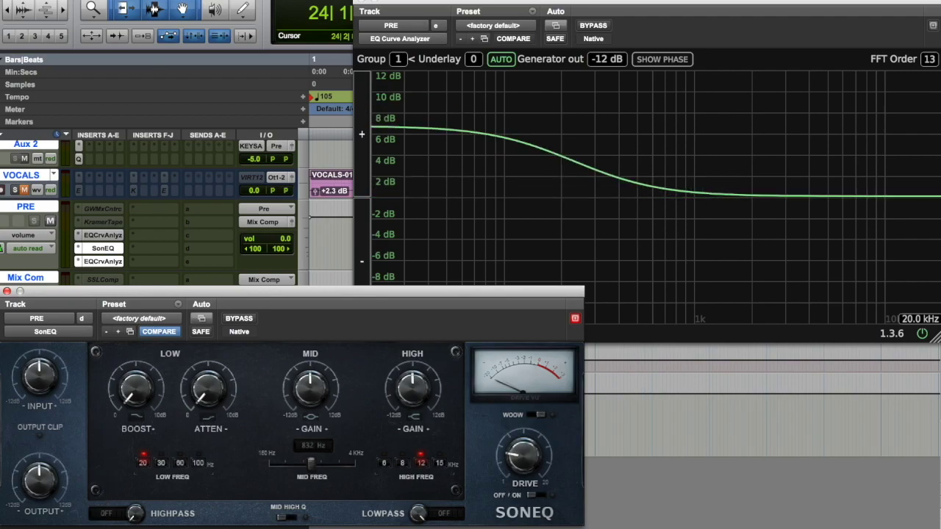
{"action": "left_click_drag", "start_coordinate": [204, 400], "coordinate": [192, 296]}
{"action": "left_click", "coordinate": [209, 382], "text": "alt"}
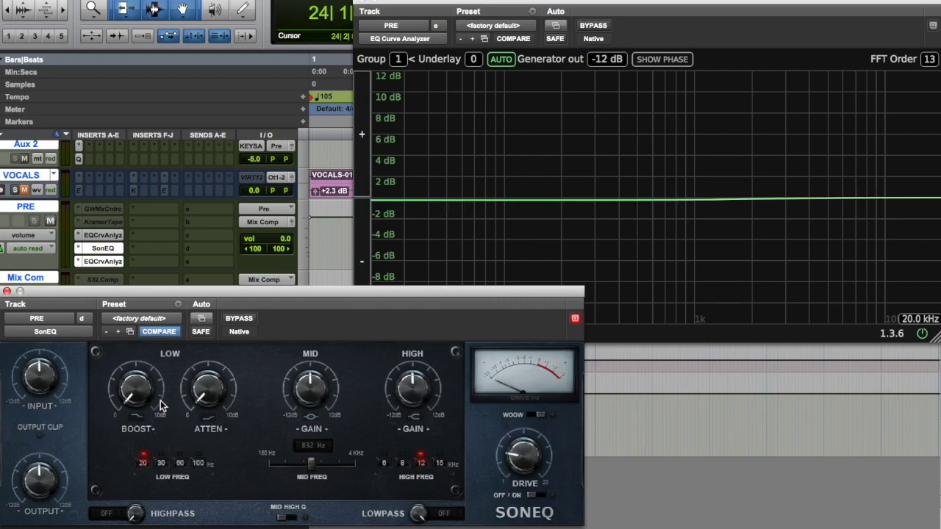
Combine low boost and low attenuation at 20 Hz in SonEQ, balancing both to shape a low shelf with a dip above it.
{"action": "left_click_drag", "start_coordinate": [133, 399], "coordinate": [132, 342]}
{"action": "mouse_move", "coordinate": [200, 404]}
{"action": "left_mouse_down"}
{"action": "mouse_move", "coordinate": [207, 386]}
{"action": "mouse_move", "coordinate": [199, 332]}
{"action": "mouse_move", "coordinate": [192, 411]}
{"action": "left_mouse_up"}
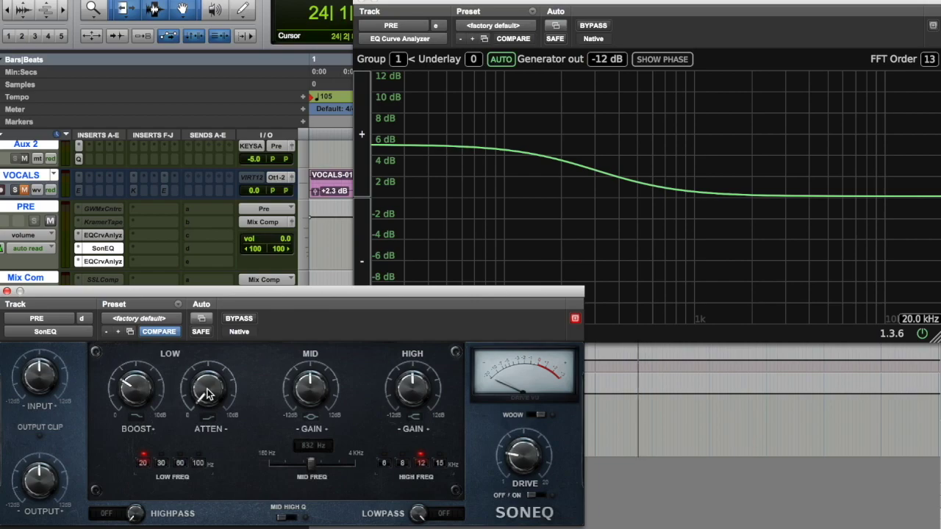
{"action": "left_click_drag", "start_coordinate": [207, 394], "coordinate": [204, 383]}
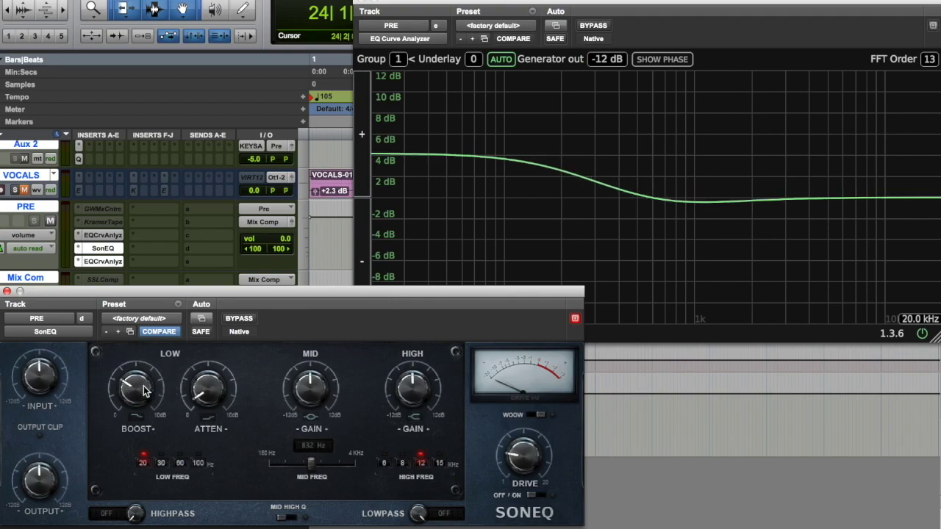
{"action": "left_click_drag", "start_coordinate": [200, 397], "coordinate": [190, 366]}
{"action": "left_click_drag", "start_coordinate": [136, 381], "coordinate": [132, 360]}
{"action": "left_click_drag", "start_coordinate": [196, 397], "coordinate": [164, 398]}
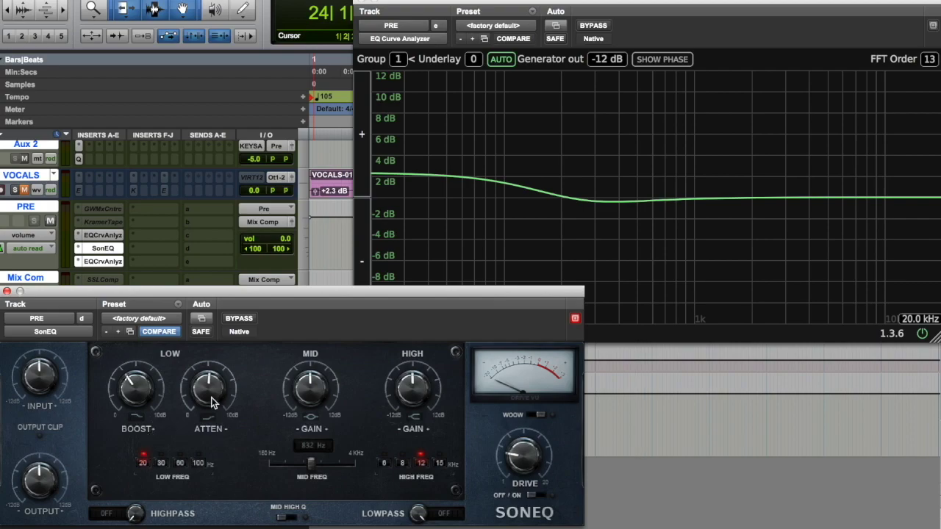
{"action": "left_click_drag", "start_coordinate": [212, 403], "coordinate": [208, 421]}
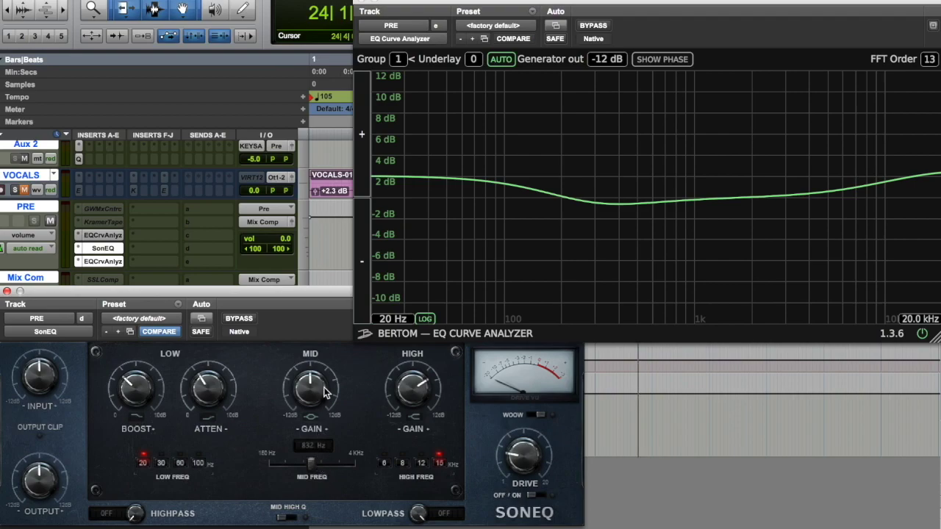
Raise SonEQ's mid gain to maximum at 832 Hz with mid high Q enabled, and bring the gain back partway.
{"action": "left_click", "coordinate": [293, 291]}
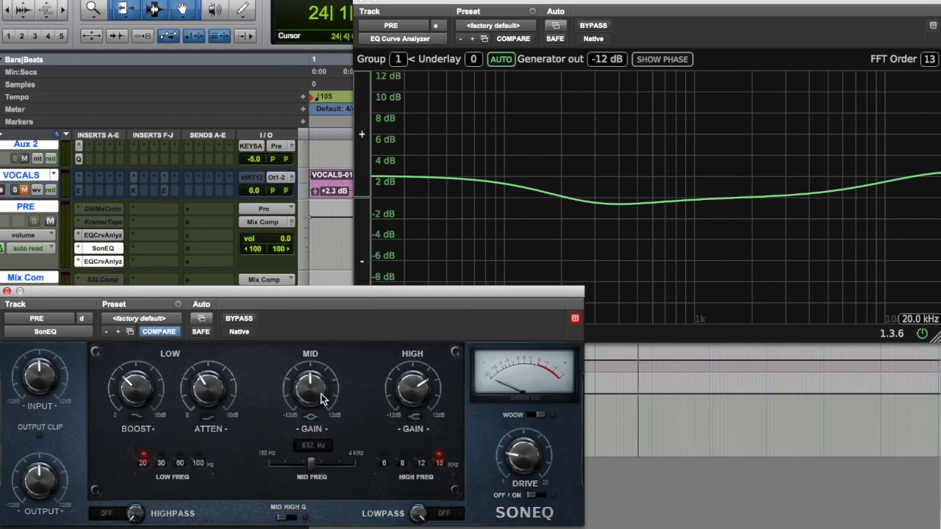
{"action": "left_click_drag", "start_coordinate": [321, 398], "coordinate": [311, 335]}
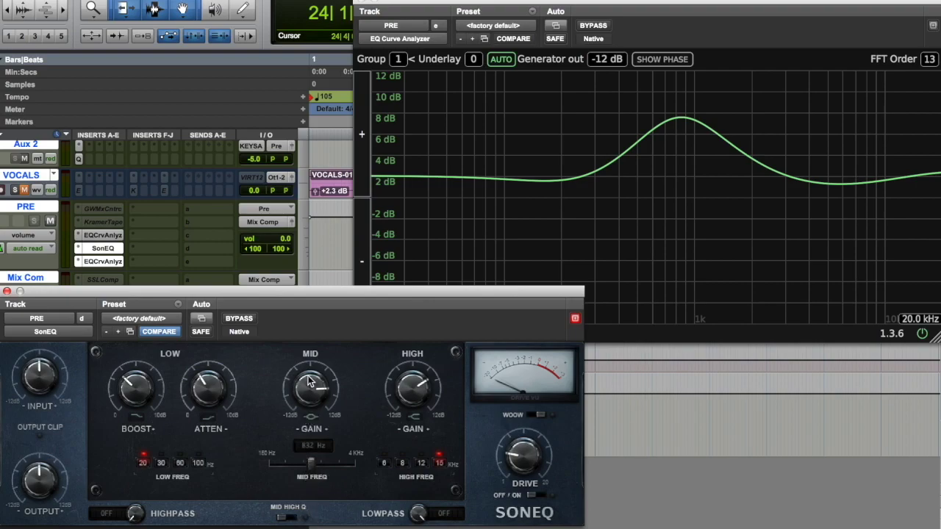
{"action": "left_click_drag", "start_coordinate": [309, 393], "coordinate": [310, 353]}
{"action": "left_click", "coordinate": [291, 519]}
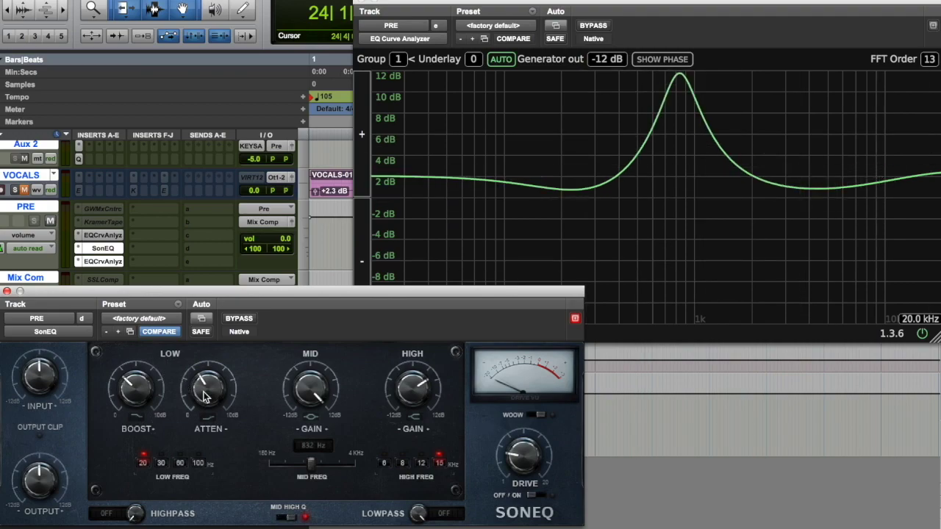
{"action": "left_click_drag", "start_coordinate": [311, 389], "coordinate": [311, 414]}
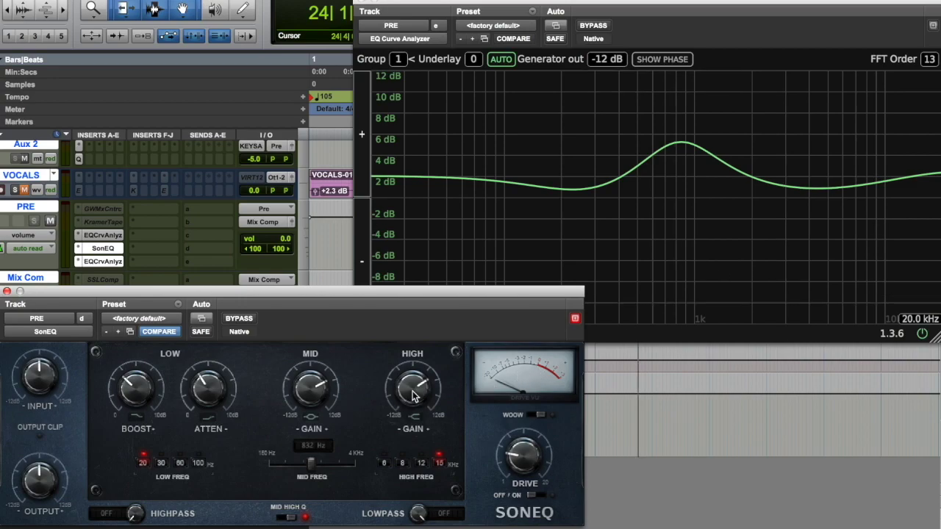
Reload SonEQ's factory default preset, and try the highpass and lowpass filters, leaving both off.
{"action": "scroll", "coordinate": [414, 391], "scroll_direction": "up", "scroll_amount": 2}
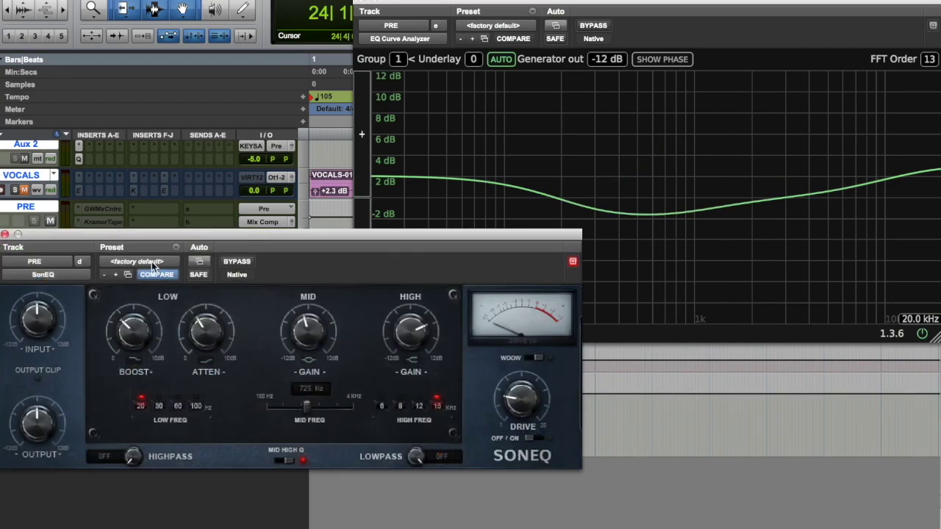
{"action": "left_click", "coordinate": [152, 262]}
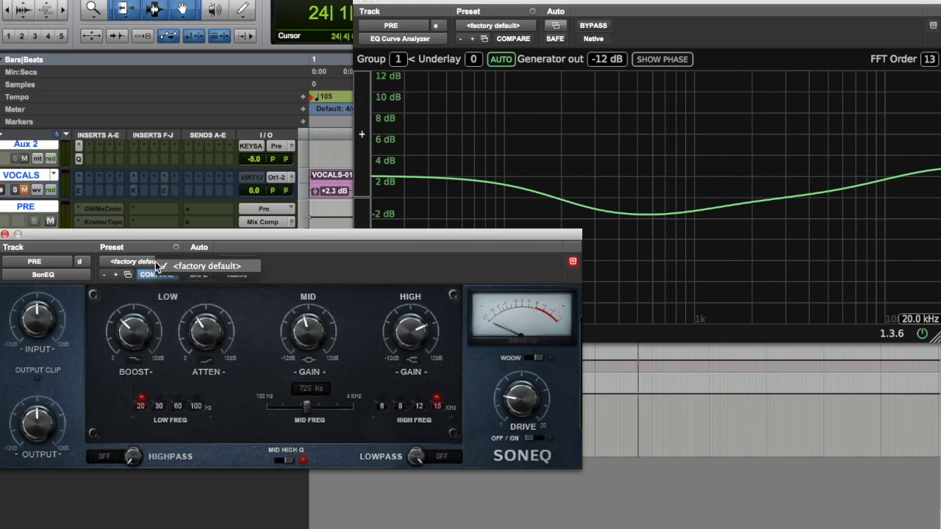
{"action": "left_click", "coordinate": [206, 266]}
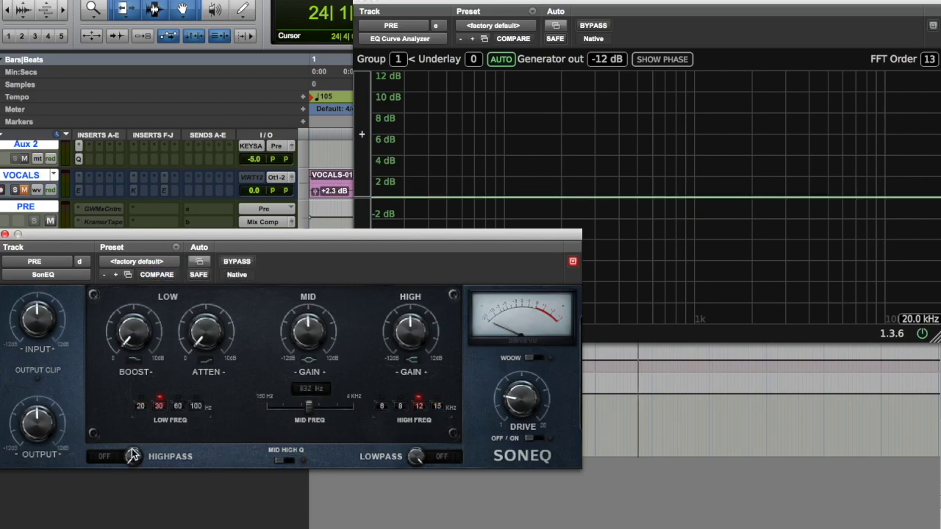
{"action": "left_click_drag", "start_coordinate": [131, 457], "coordinate": [133, 479]}
{"action": "mouse_move", "coordinate": [417, 458]}
{"action": "left_mouse_down"}
{"action": "mouse_move", "coordinate": [414, 528]}
{"action": "mouse_move", "coordinate": [424, 448]}
{"action": "left_mouse_up"}
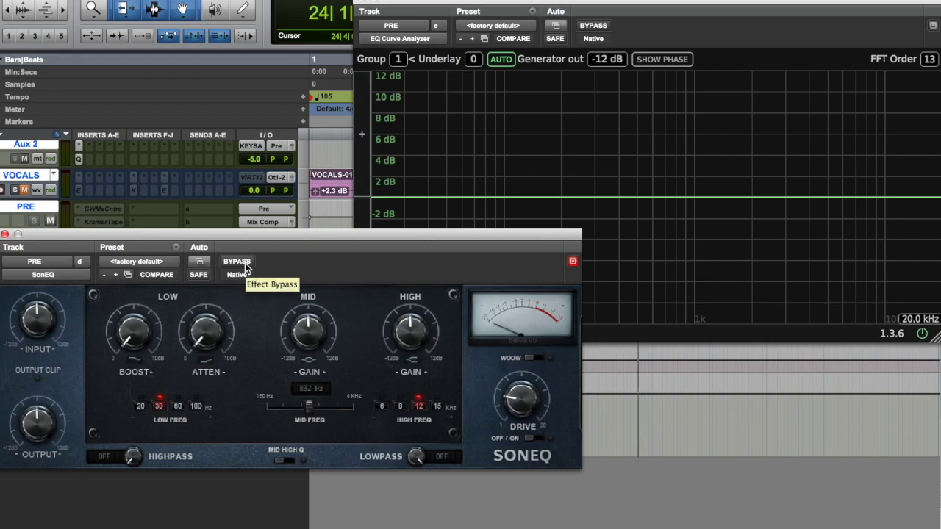
Reposition SonEQ below the analyzer curve, set its drive to minimum, and switch the drive on while raising its amount partway.
{"action": "left_click_drag", "start_coordinate": [380, 233], "coordinate": [470, 151]}
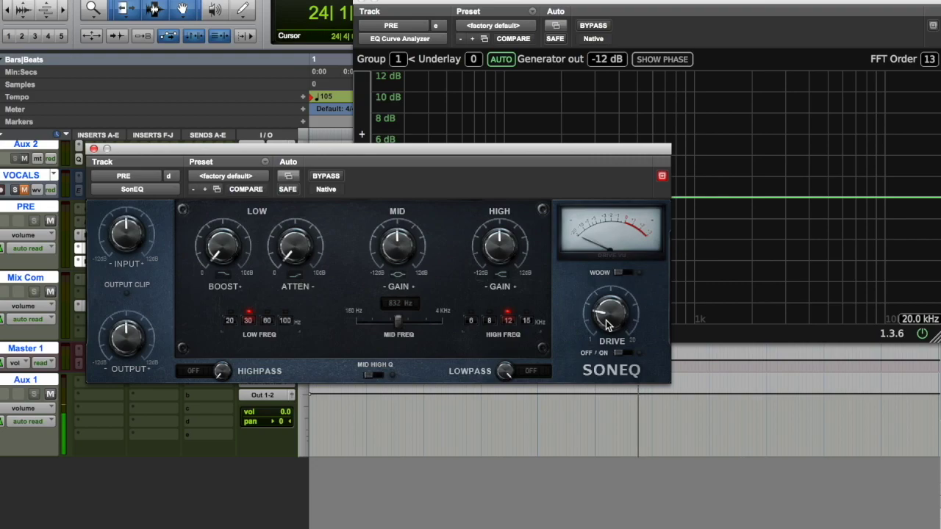
{"action": "left_click_drag", "start_coordinate": [539, 151], "coordinate": [538, 251]}
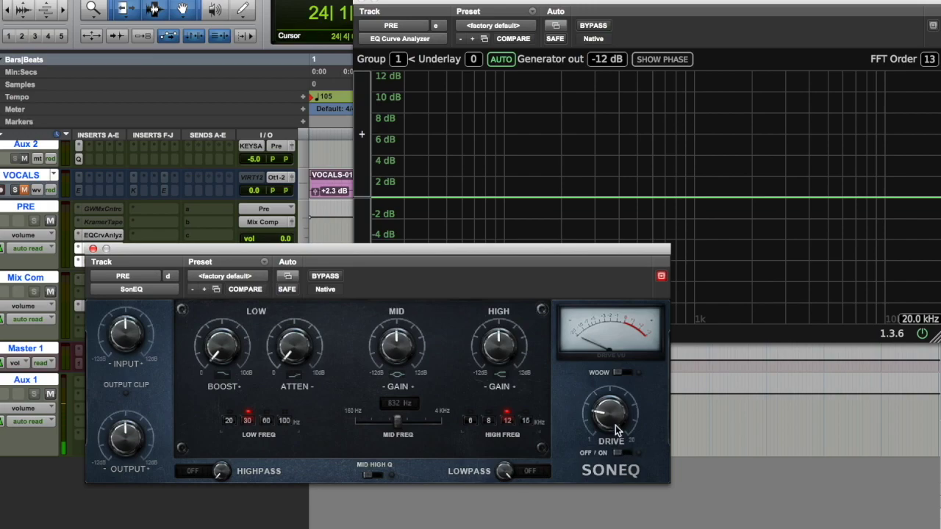
{"action": "left_click_drag", "start_coordinate": [612, 418], "coordinate": [607, 493]}
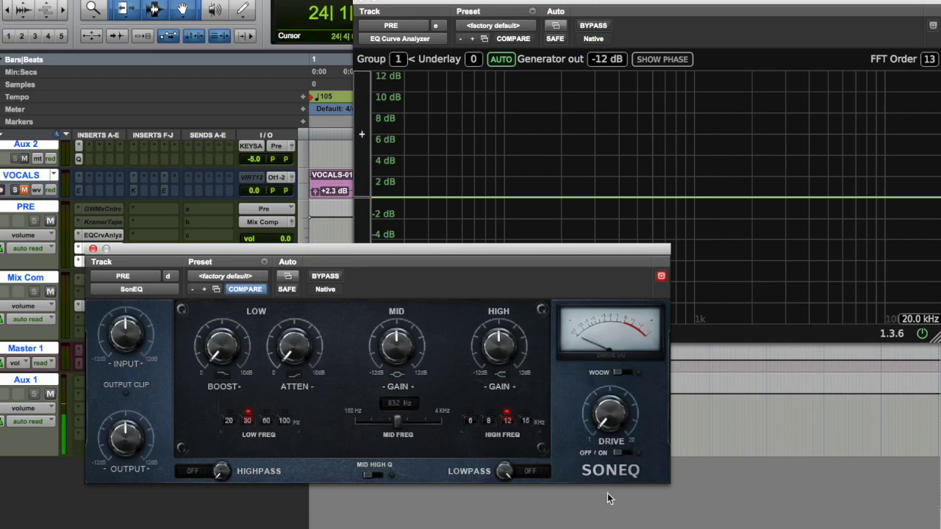
{"action": "left_click", "coordinate": [623, 452]}
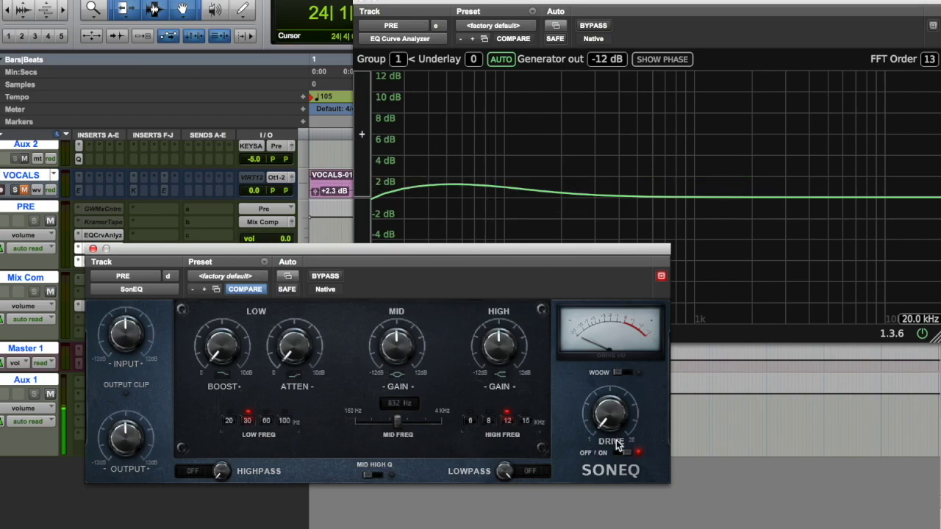
{"action": "left_click_drag", "start_coordinate": [620, 418], "coordinate": [617, 345]}
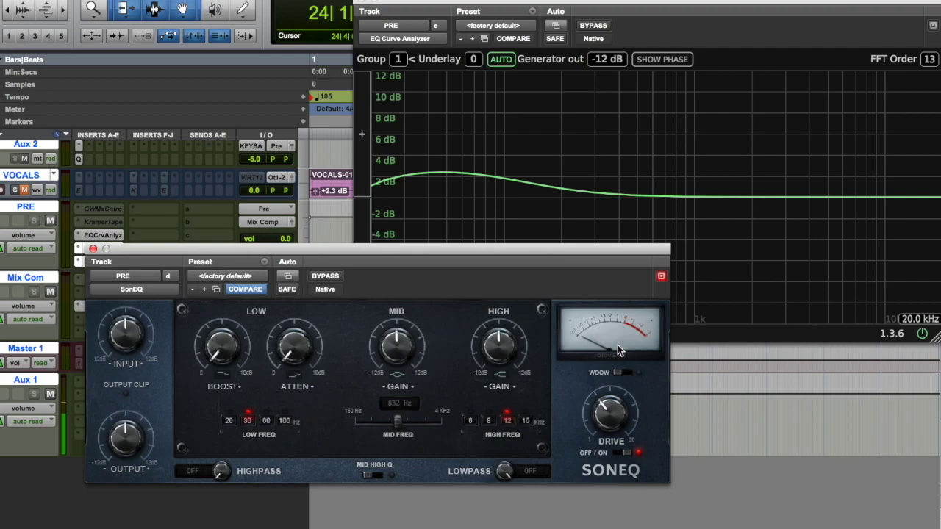
Toggle SonEQ's drive off and on to compare the curve, raise the drive to maximum, and bring it back to a low setting.
{"action": "left_click", "coordinate": [625, 453]}
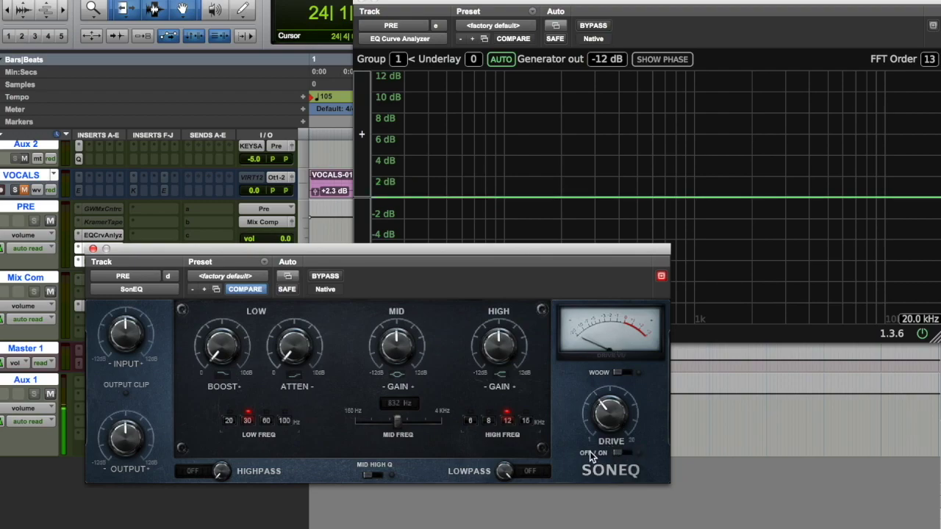
{"action": "left_click", "coordinate": [625, 452]}
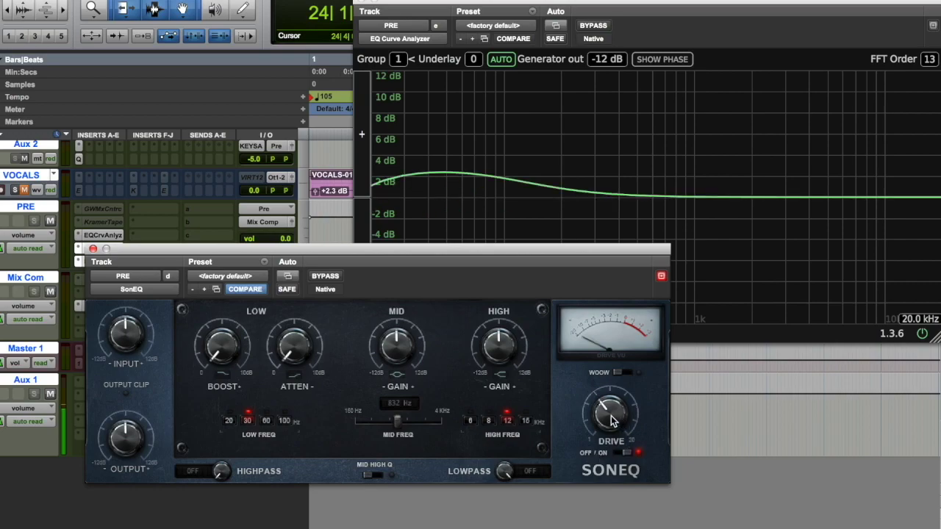
{"action": "left_click_drag", "start_coordinate": [611, 395], "coordinate": [597, 180]}
{"action": "left_click", "coordinate": [597, 185]}
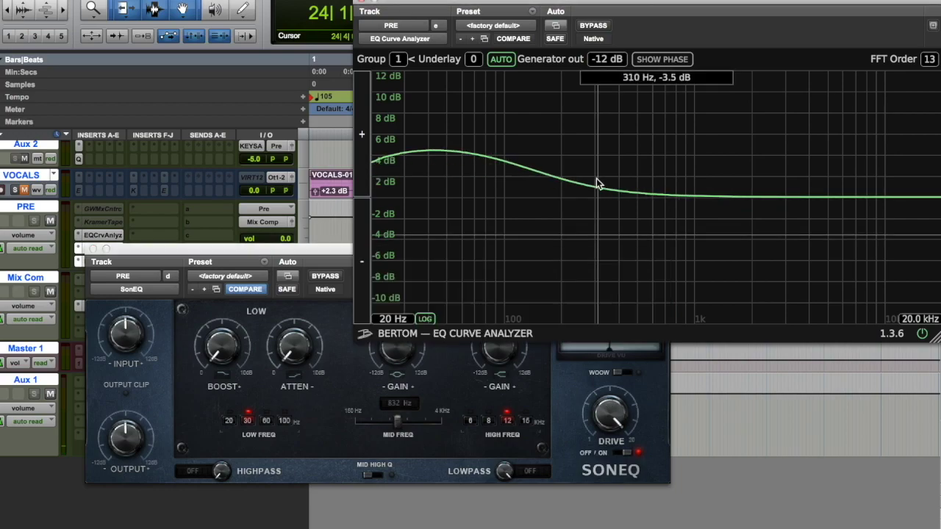
{"action": "left_click", "coordinate": [659, 404]}
{"action": "left_click", "coordinate": [603, 451]}
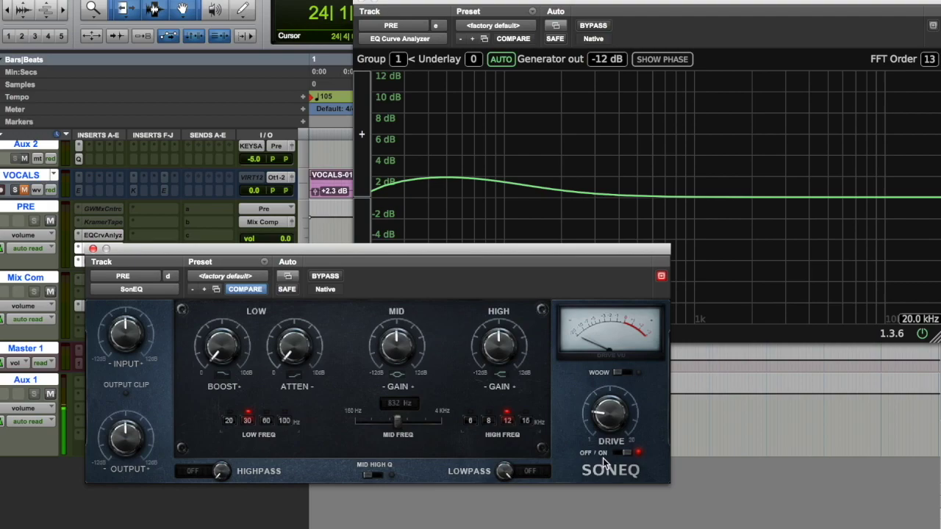
Enable SonEQ's WOOW switch, toggle the drive on and off to compare the curve, and raise the drive slightly, leaving it off.
{"action": "left_click", "coordinate": [623, 372]}
{"action": "left_click", "coordinate": [621, 452]}
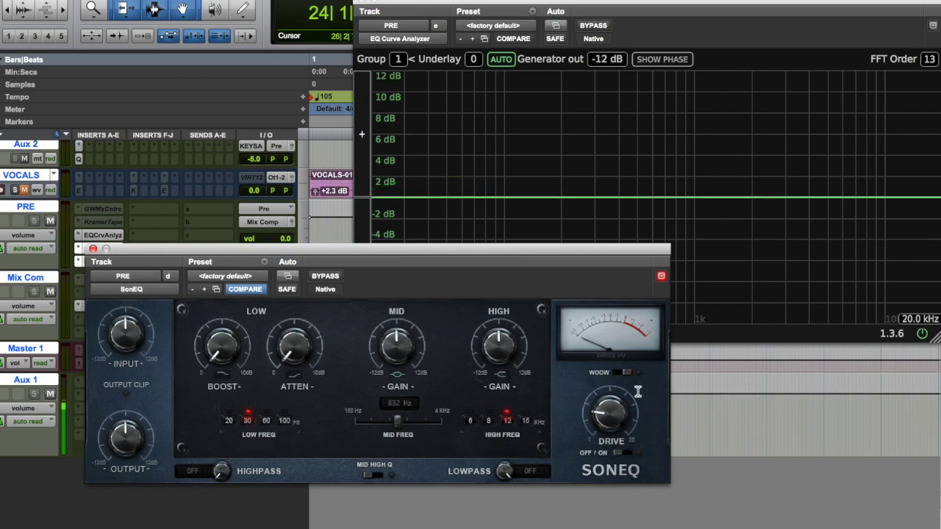
{"action": "left_click", "coordinate": [622, 452]}
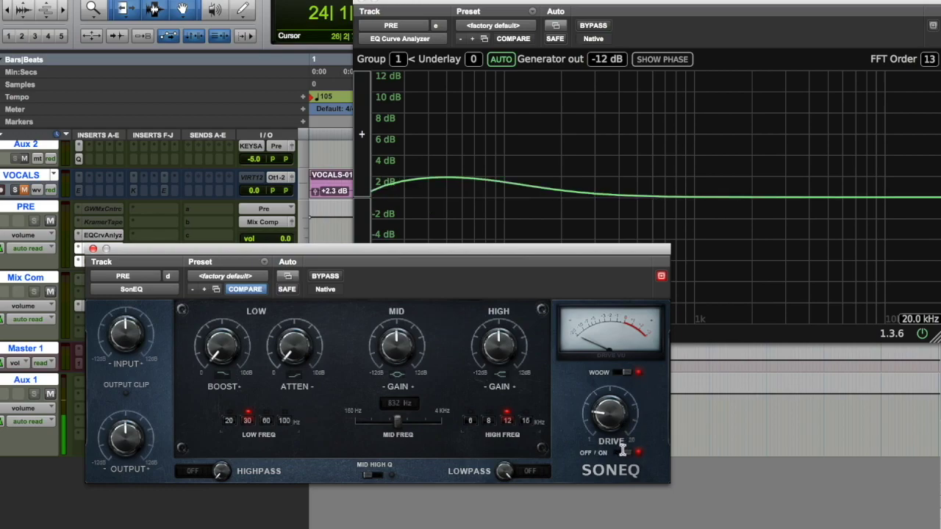
{"action": "left_click", "coordinate": [622, 453]}
{"action": "left_click_drag", "start_coordinate": [607, 420], "coordinate": [607, 416]}
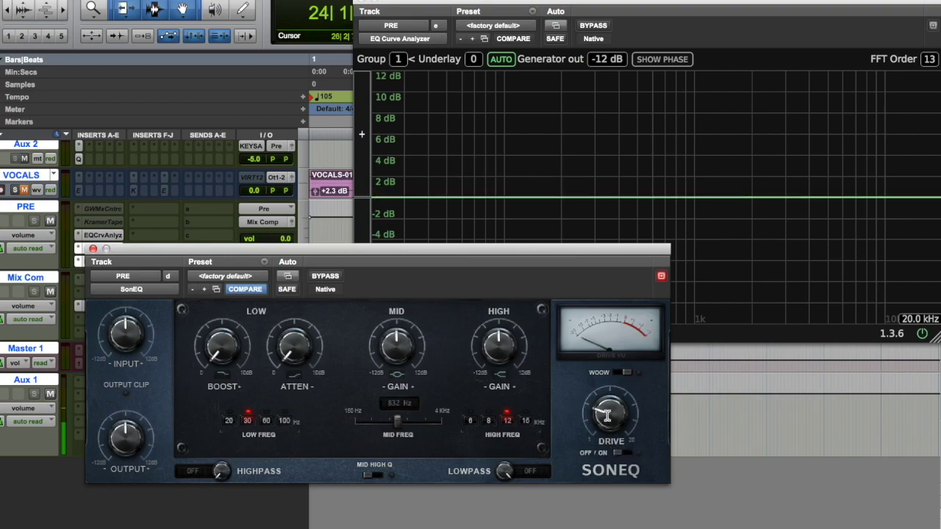
{"action": "left_click", "coordinate": [621, 371]}
{"action": "left_click", "coordinate": [623, 453]}
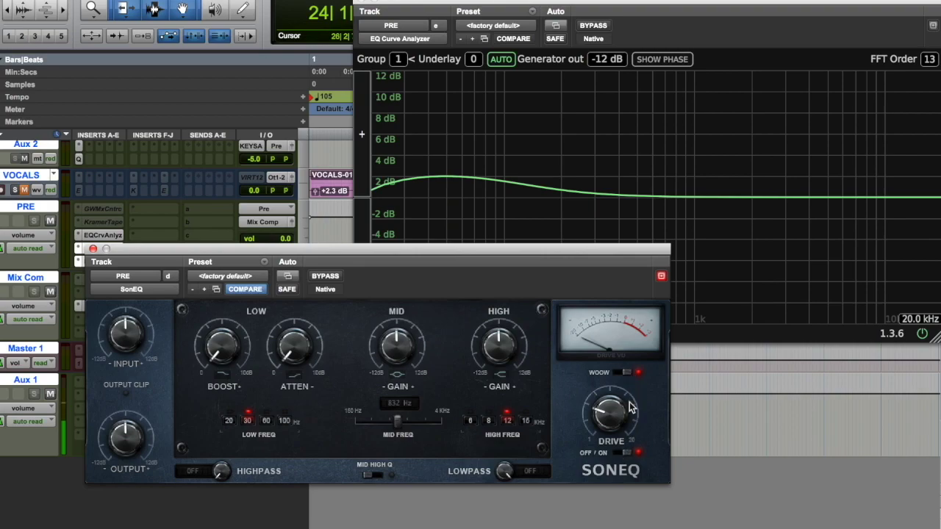
{"action": "left_click", "coordinate": [629, 453]}
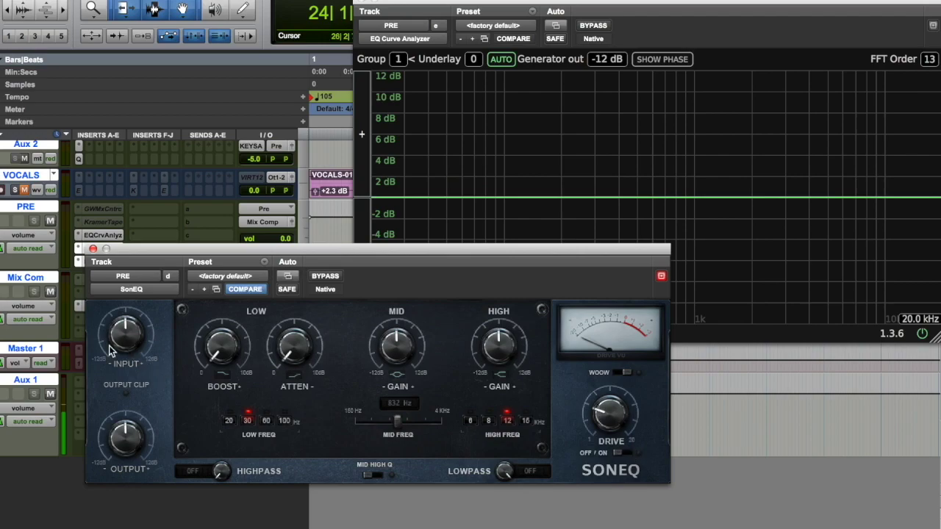
Make the SonEQ insert and both EQ Curve Analyzer inserts on the PRE track inactive.
{"action": "left_click", "coordinate": [106, 249]}
{"action": "right_click", "coordinate": [108, 249]}
{"action": "left_click", "coordinate": [128, 264]}
{"action": "right_click", "coordinate": [110, 261]}
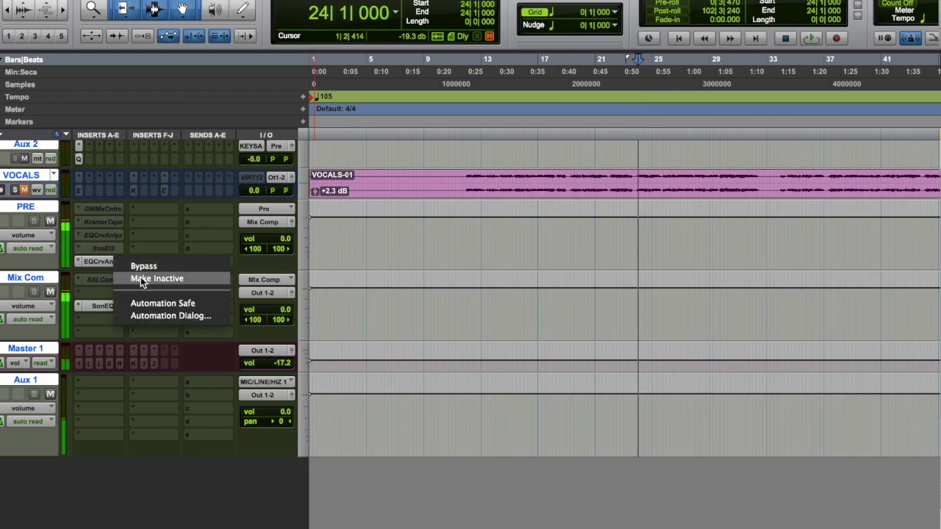
{"action": "left_click", "coordinate": [140, 278]}
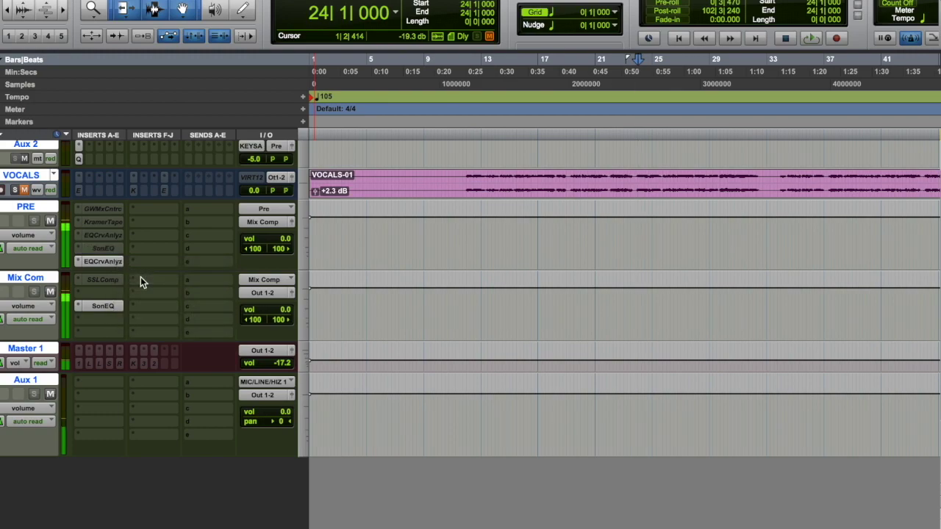
Open SonEQ on the Mix Com track, move its window up over the tracks, and briefly play the mix.
{"action": "left_click", "coordinate": [103, 304]}
{"action": "left_click_drag", "start_coordinate": [345, 275], "coordinate": [327, 107]}
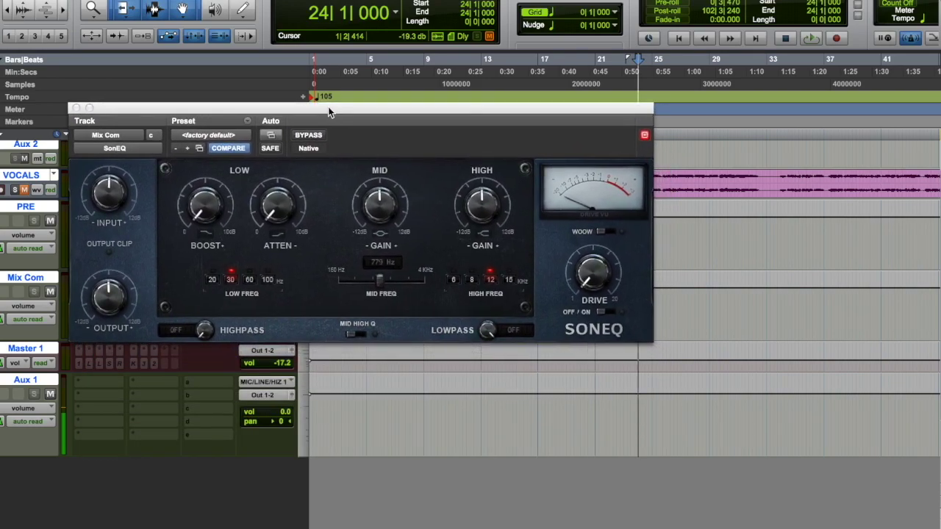
{"action": "key", "text": "space"}
{"action": "key", "text": "space"}
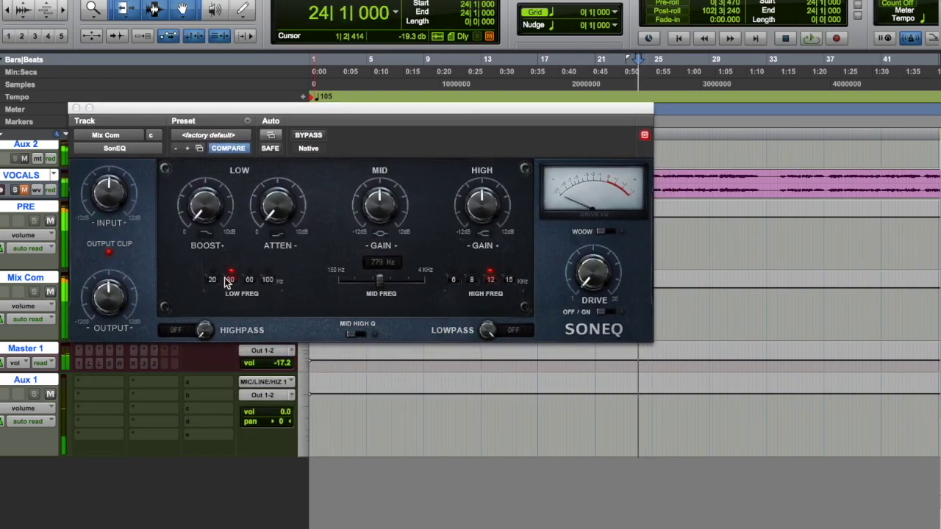
Set SonEQ's low frequency to 20 Hz and raise the low boost and attenuation partway while the mix plays.
{"action": "left_click", "coordinate": [212, 280]}
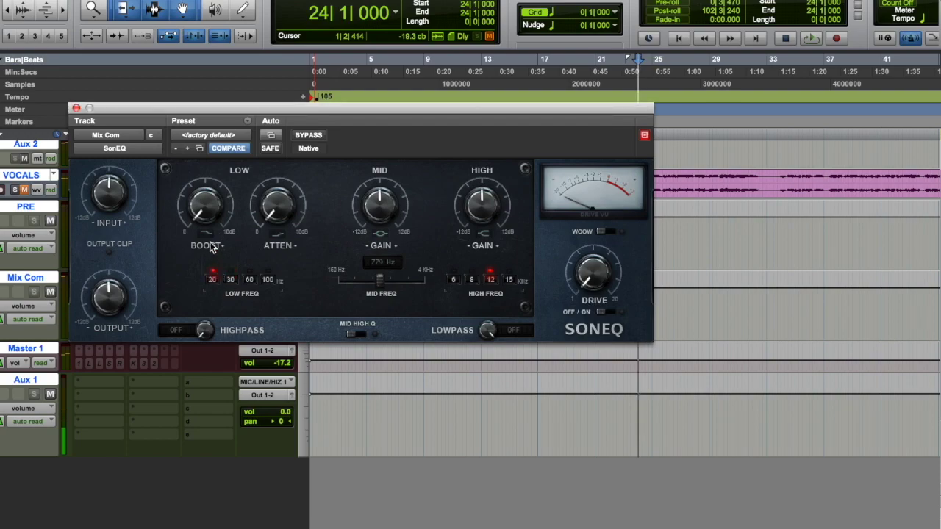
{"action": "left_click_drag", "start_coordinate": [272, 185], "coordinate": [270, 123]}
{"action": "key", "text": "space"}
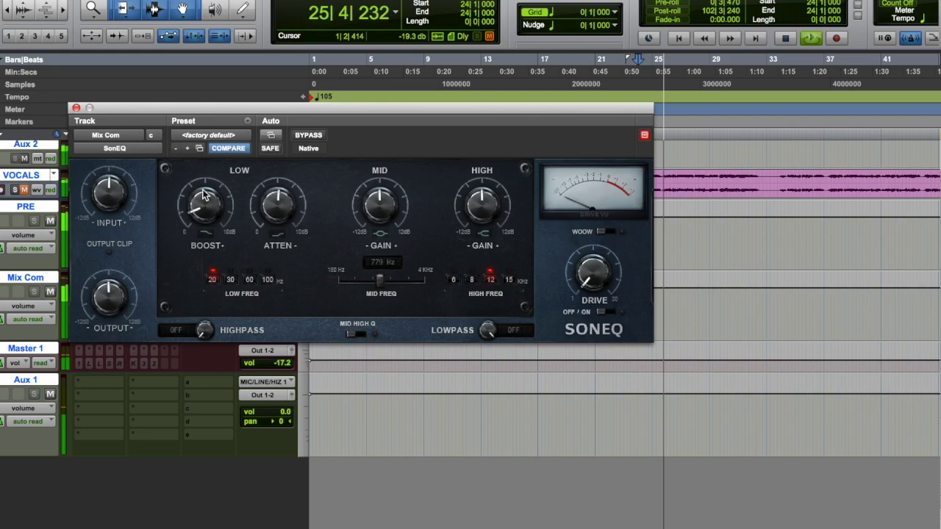
{"action": "left_click_drag", "start_coordinate": [204, 186], "coordinate": [204, 172]}
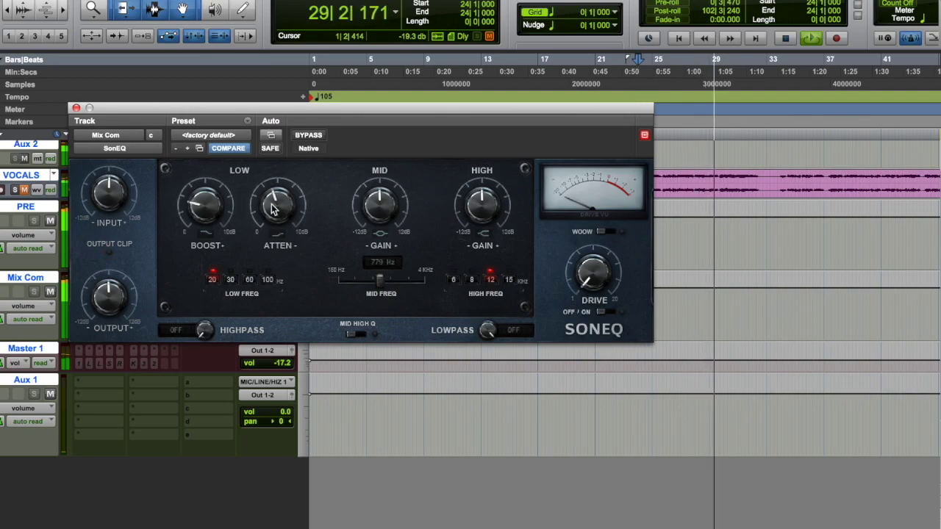
Set SonEQ's highpass to 27 Hz and lowpass to 20.1 kHz, and raise the high gain at 15 kHz.
{"action": "left_click_drag", "start_coordinate": [202, 336], "coordinate": [203, 329]}
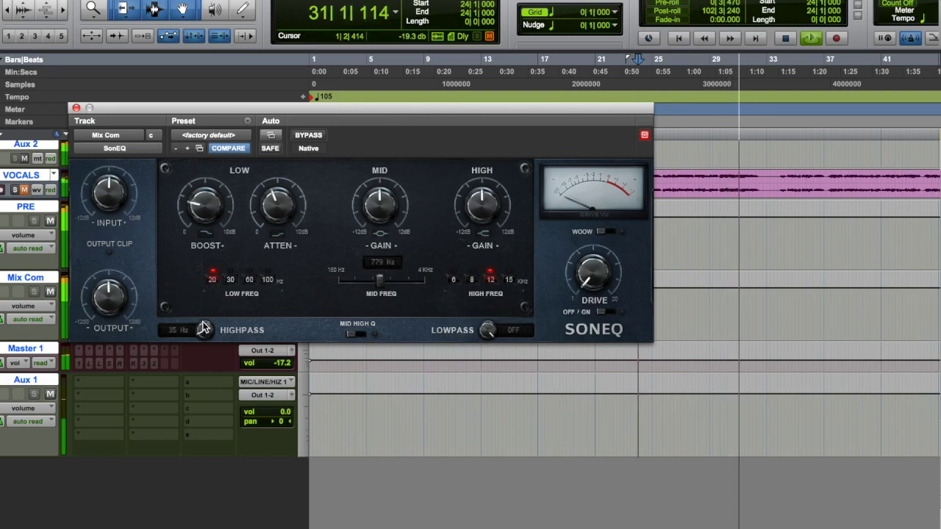
{"action": "left_click_drag", "start_coordinate": [490, 333], "coordinate": [490, 342]}
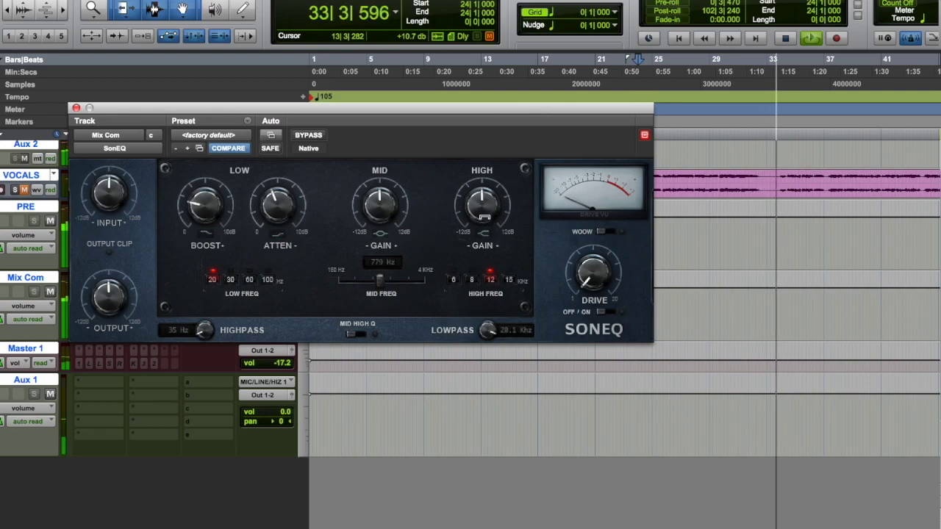
{"action": "left_click", "coordinate": [508, 281]}
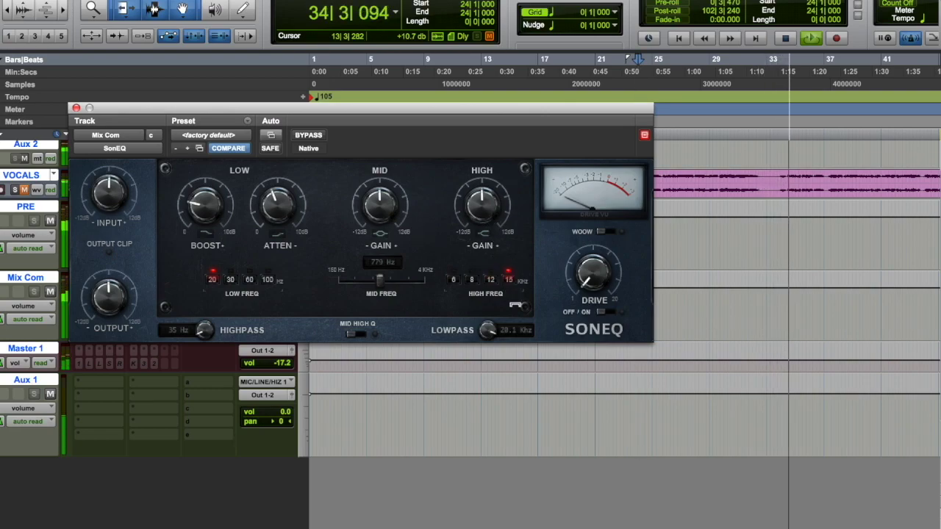
{"action": "left_click_drag", "start_coordinate": [478, 205], "coordinate": [476, 173]}
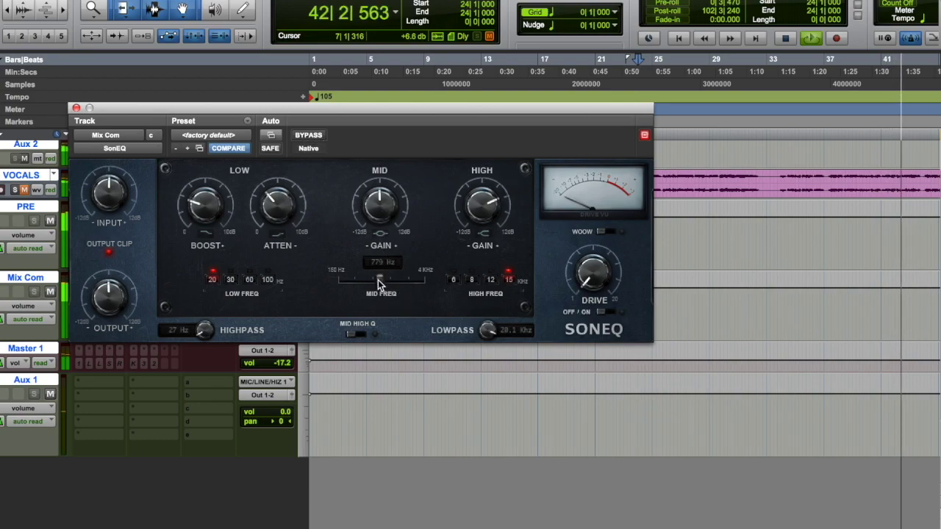
Set SonEQ's mid frequency to 2426 Hz with a slight gain boost, and compare the mix against the bypassed plugin.
{"action": "left_click_drag", "start_coordinate": [378, 281], "coordinate": [402, 286]}
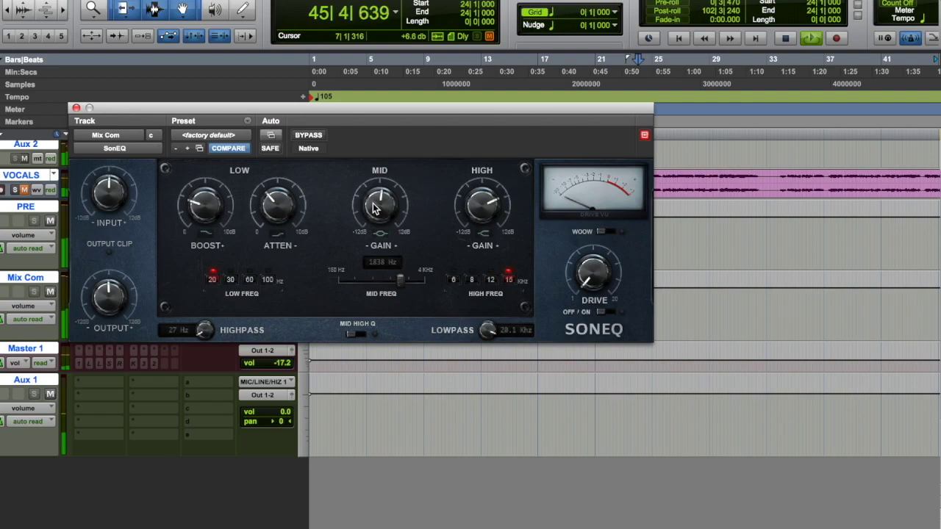
{"action": "left_click_drag", "start_coordinate": [372, 174], "coordinate": [372, 183]}
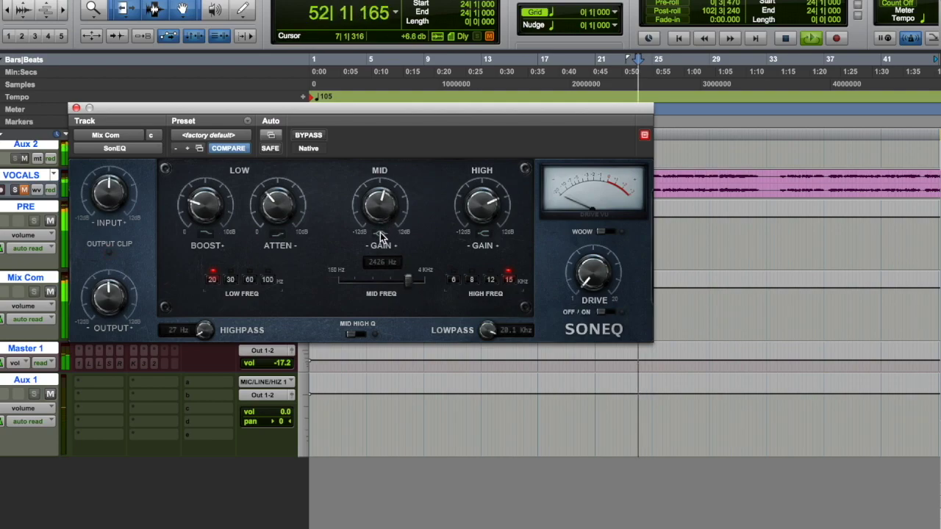
{"action": "left_click", "coordinate": [309, 135]}
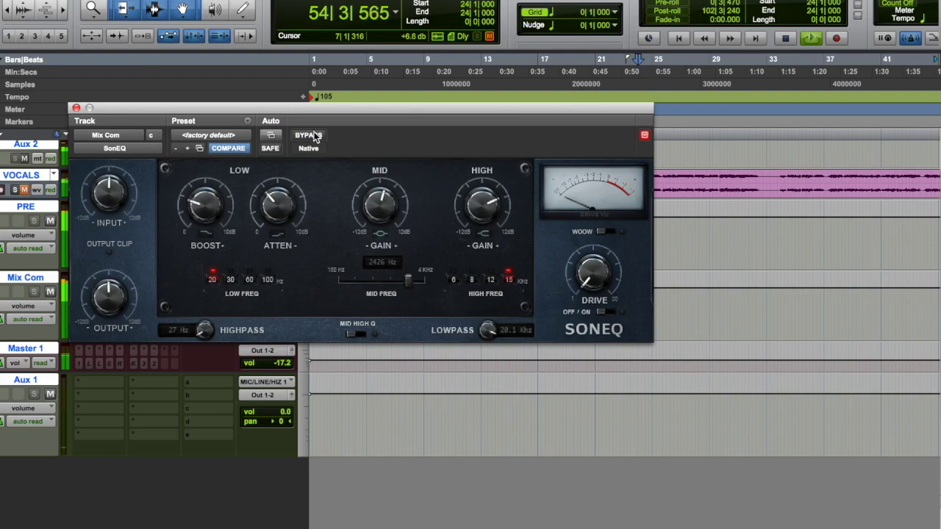
{"action": "key", "text": "space"}
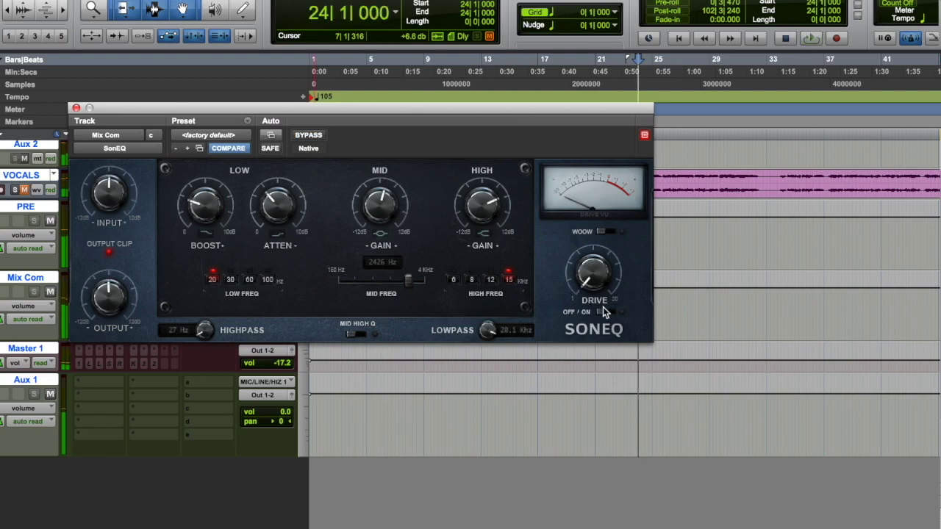
Switch on SonEQ's drive and WOOW on the Mix Com track, raising the drive amount partway during playback.
{"action": "left_click", "coordinate": [607, 312]}
{"action": "key", "text": "space"}
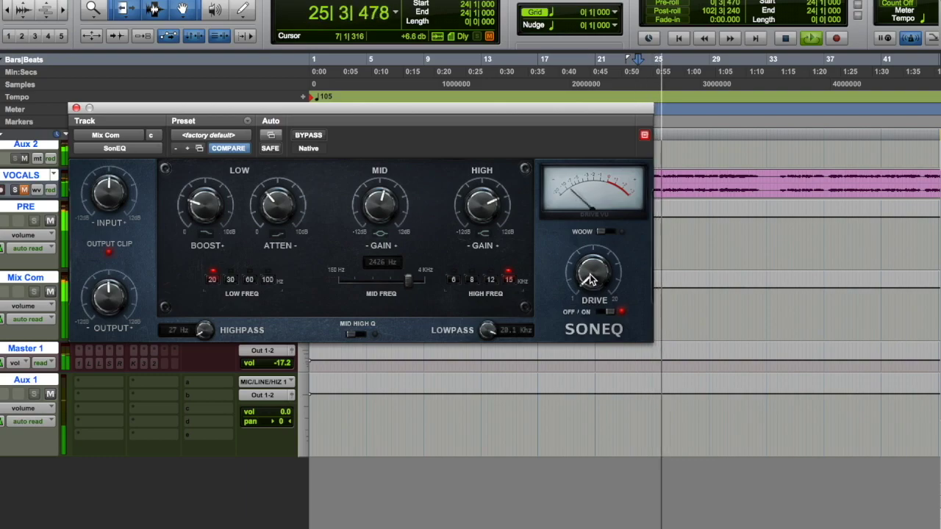
{"action": "left_click", "coordinate": [602, 232]}
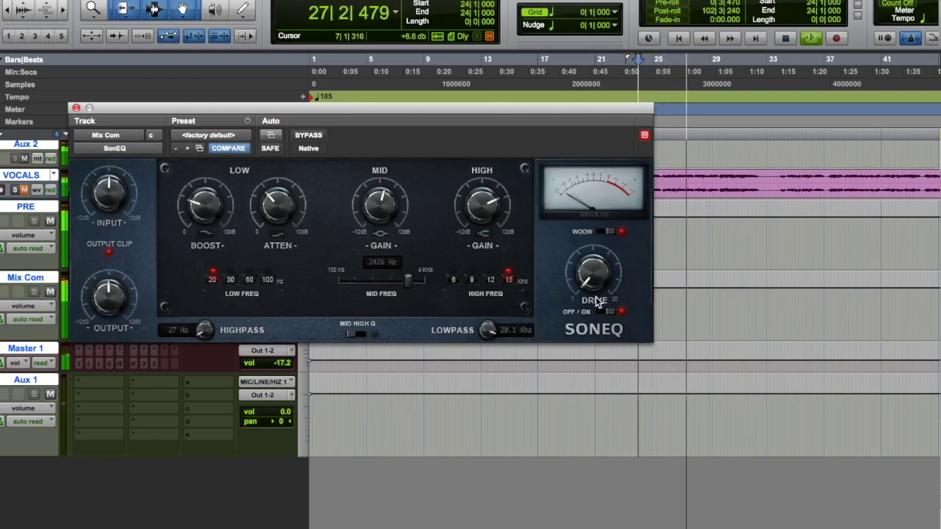
{"action": "left_click_drag", "start_coordinate": [597, 298], "coordinate": [590, 262]}
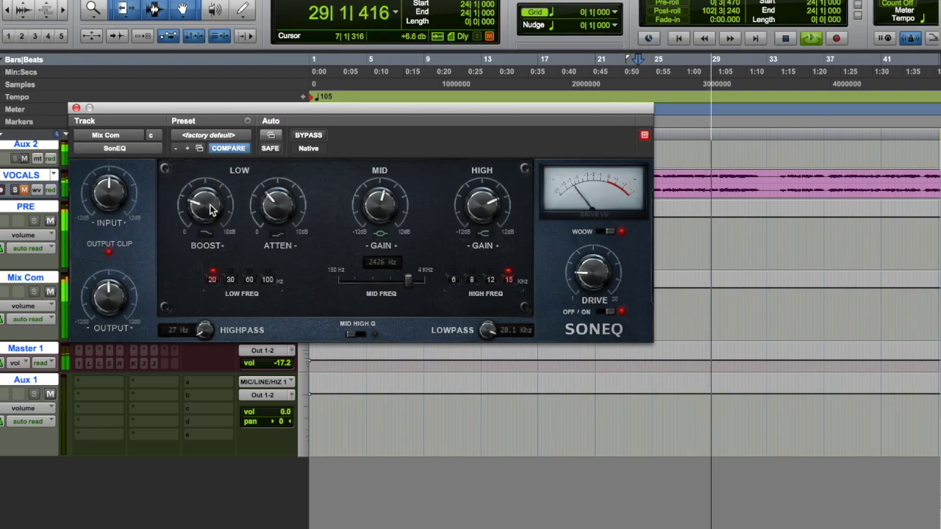
Lower SonEQ's low boost slightly and reduce its output level, playing the mix to check for output clipping.
{"action": "left_click_drag", "start_coordinate": [209, 204], "coordinate": [209, 224]}
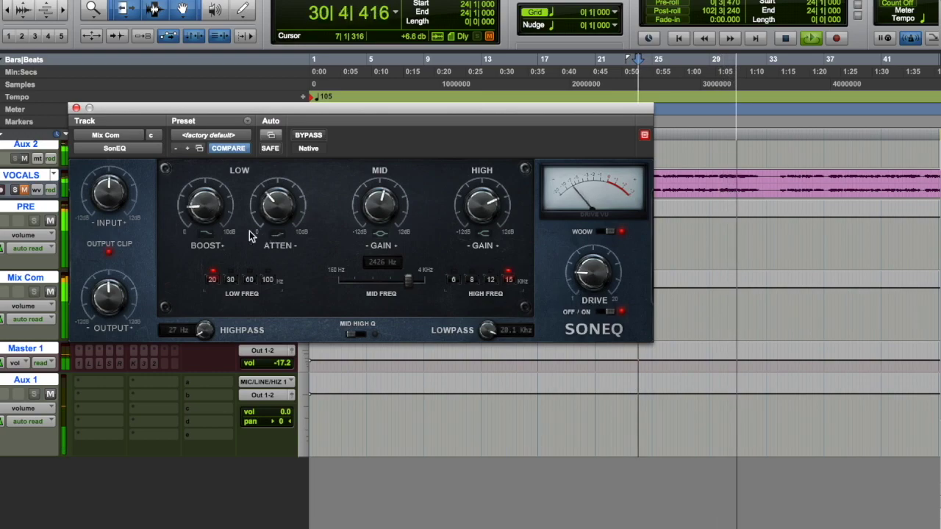
{"action": "key", "text": "space"}
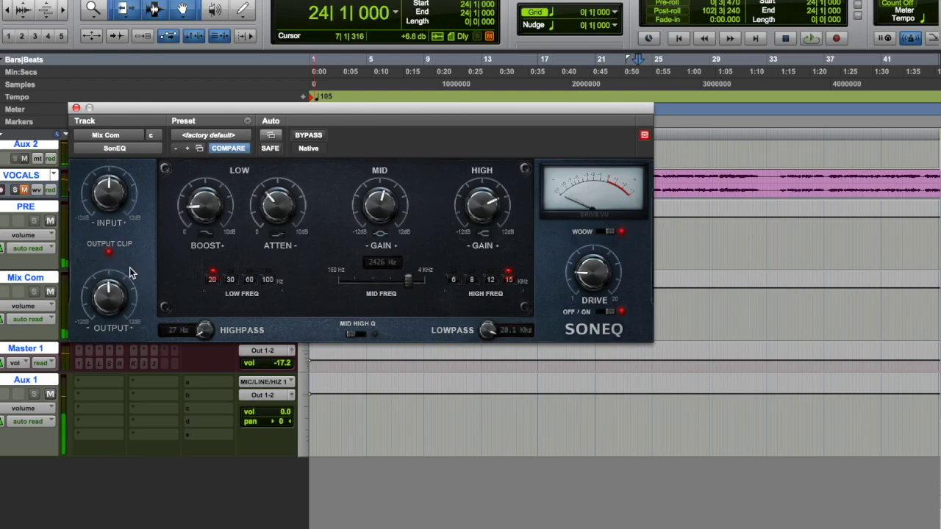
{"action": "key", "text": "space"}
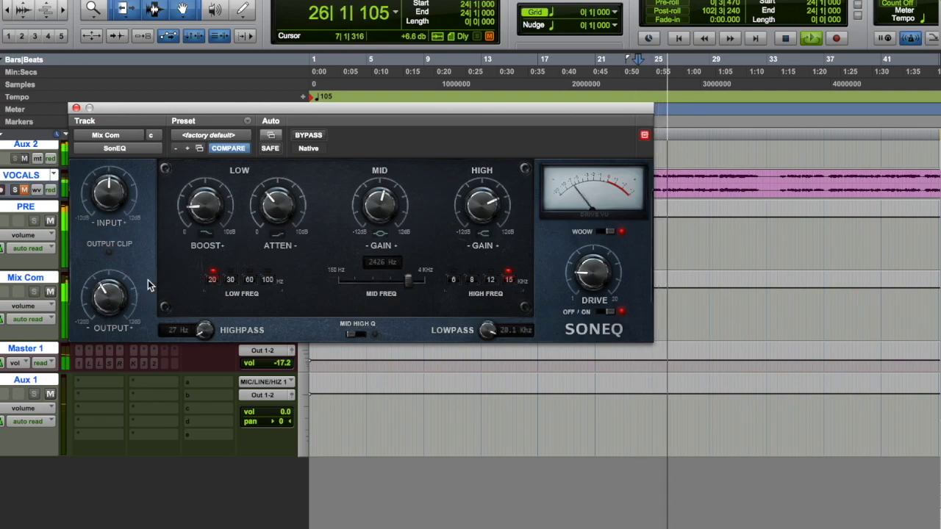
{"action": "key", "text": "space"}
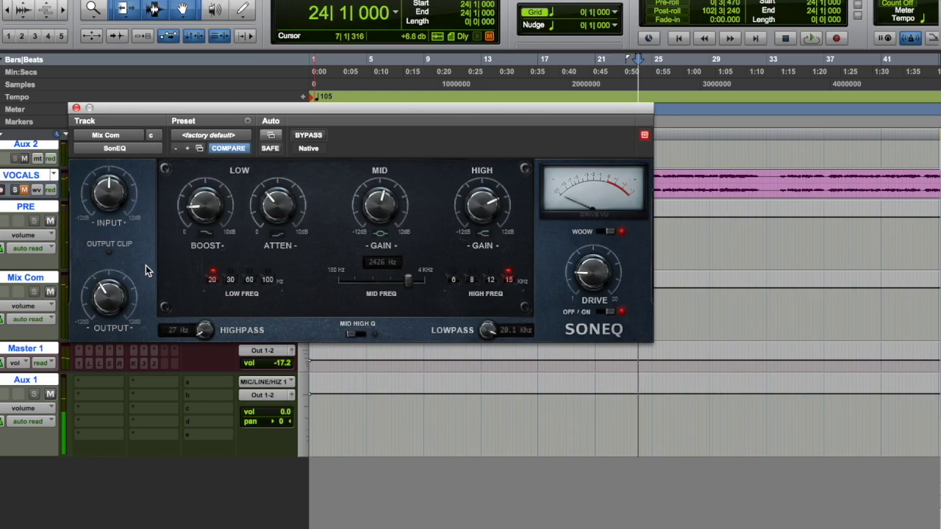
Move the Mix Com track's SonEQ insert up to slot b below SSLComp, start playback, and decline the Sonarworks AirPlay correction.
{"action": "left_click_drag", "start_coordinate": [143, 108], "coordinate": [299, 71]}
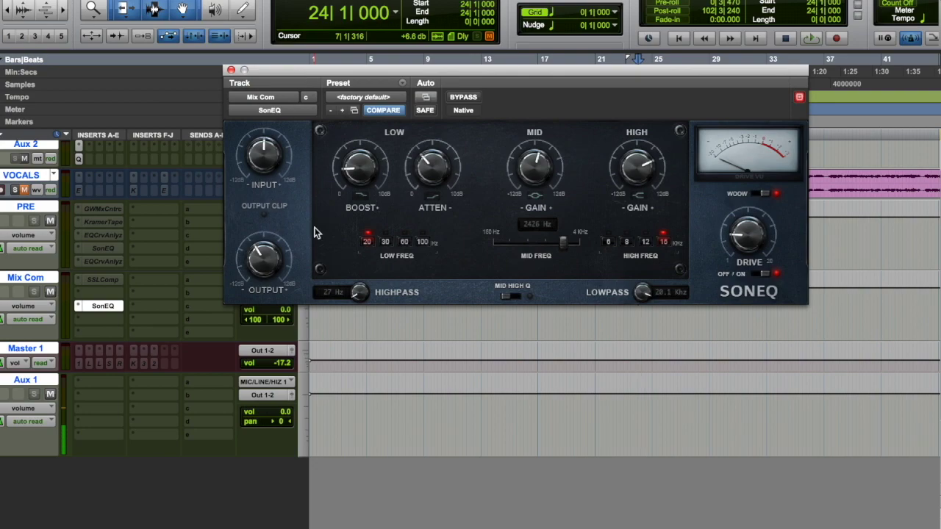
{"action": "left_click", "coordinate": [103, 309]}
{"action": "left_click_drag", "start_coordinate": [99, 290], "coordinate": [110, 285]}
{"action": "key", "text": "space"}
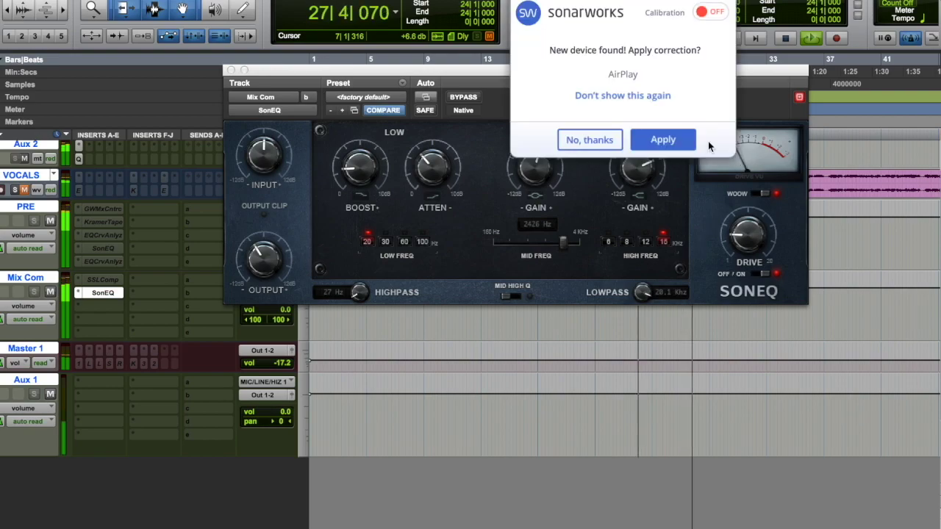
{"action": "left_click", "coordinate": [601, 146]}
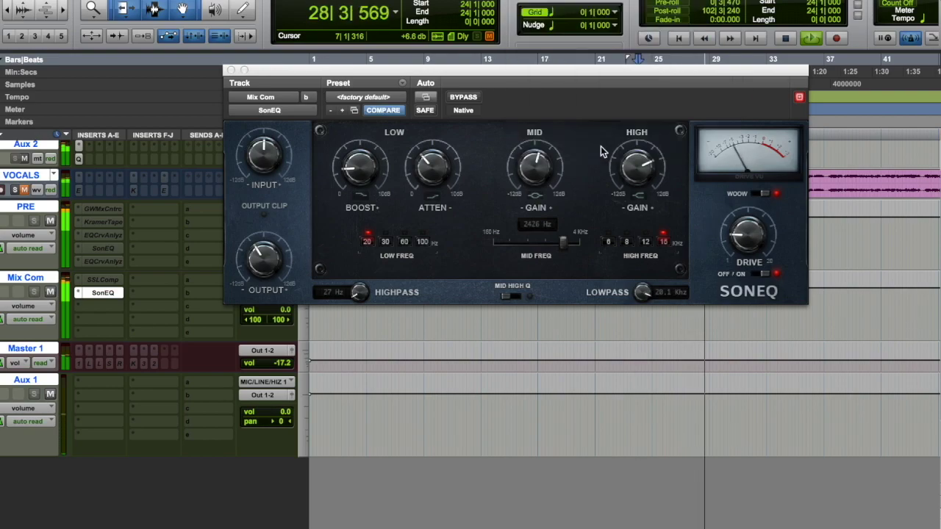
Compare the playing mix with SonEQ bypassed and active, raising its output level back to about the center, and stop playback.
{"action": "left_click", "coordinate": [471, 103]}
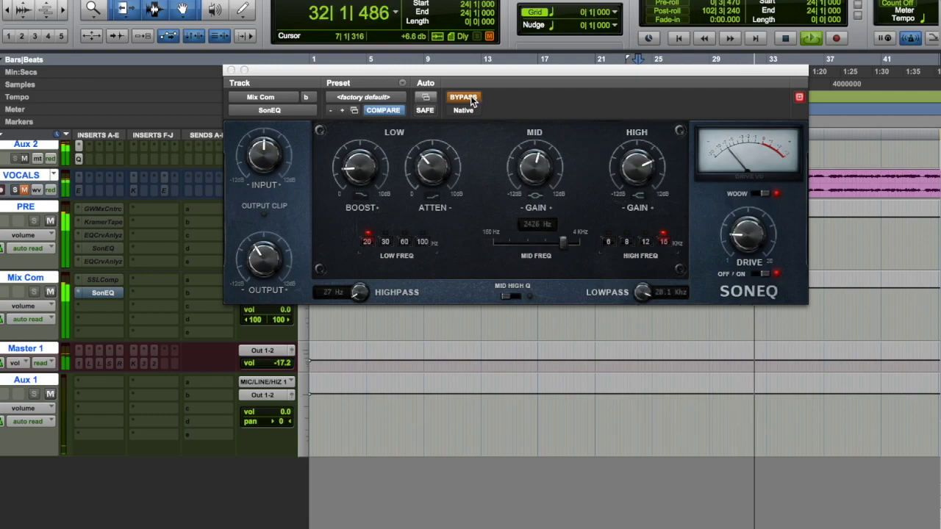
{"action": "key", "text": "shift+a"}
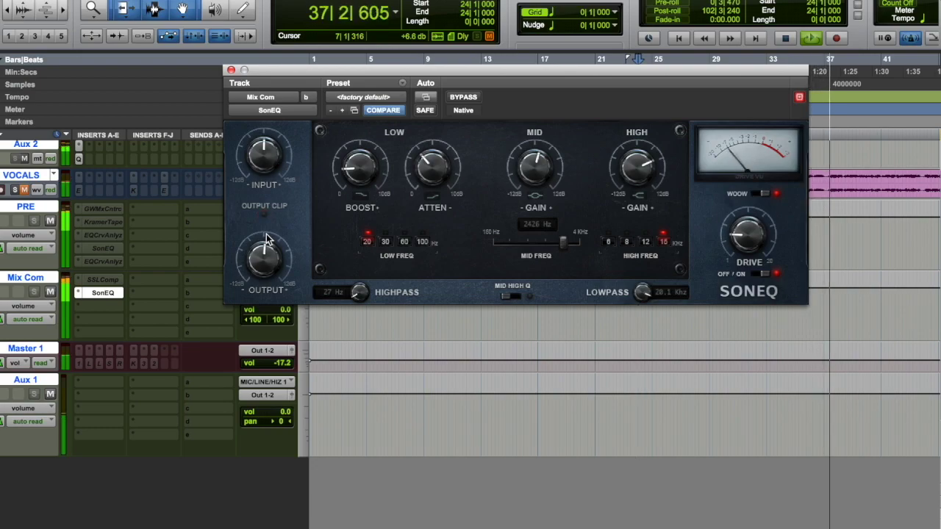
{"action": "left_click", "coordinate": [464, 96]}
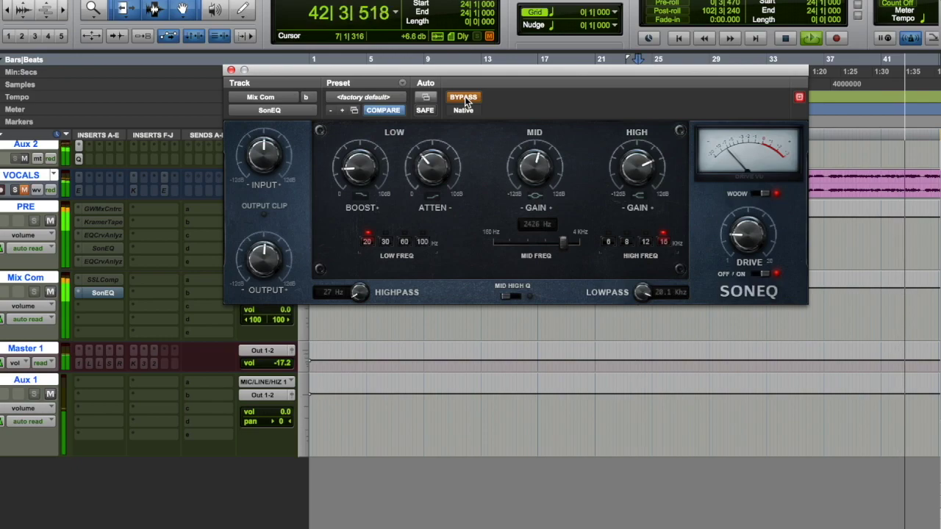
{"action": "left_click", "coordinate": [463, 98]}
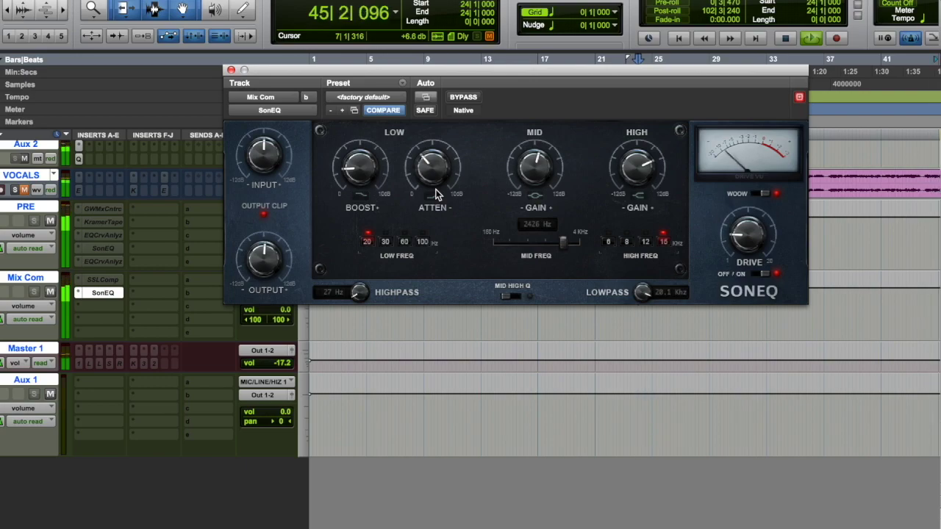
{"action": "key", "text": "space"}
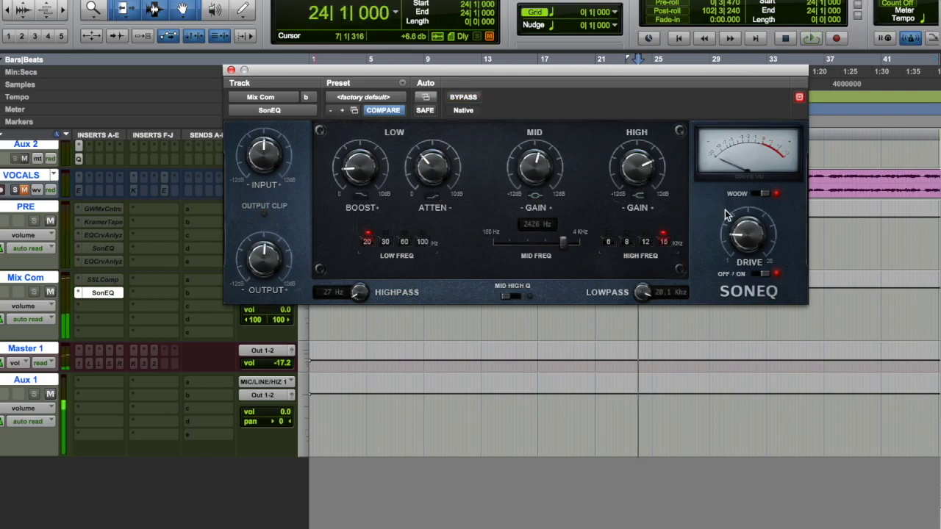
Play the mix with SonEQ's drive section switched off and on to compare the sound, and stop playback.
{"action": "left_click", "coordinate": [765, 274]}
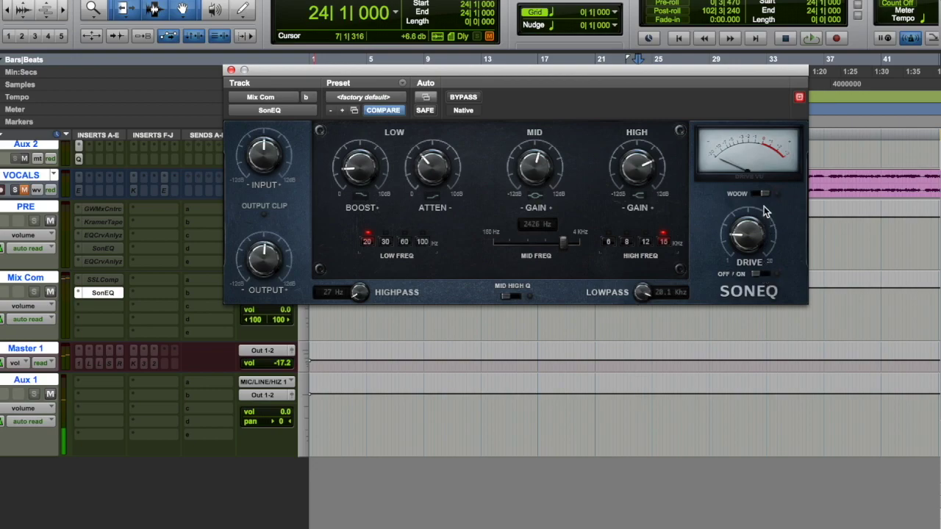
{"action": "key", "text": "space"}
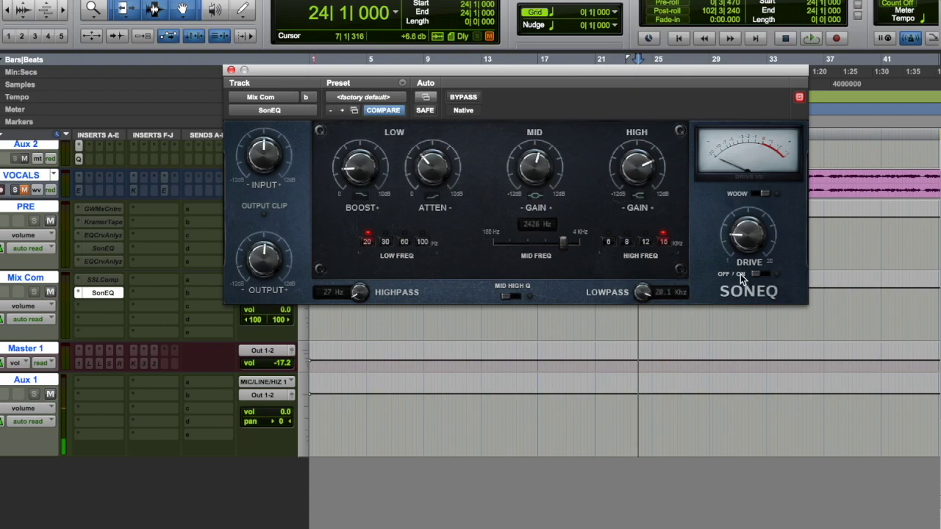
{"action": "key", "text": "space"}
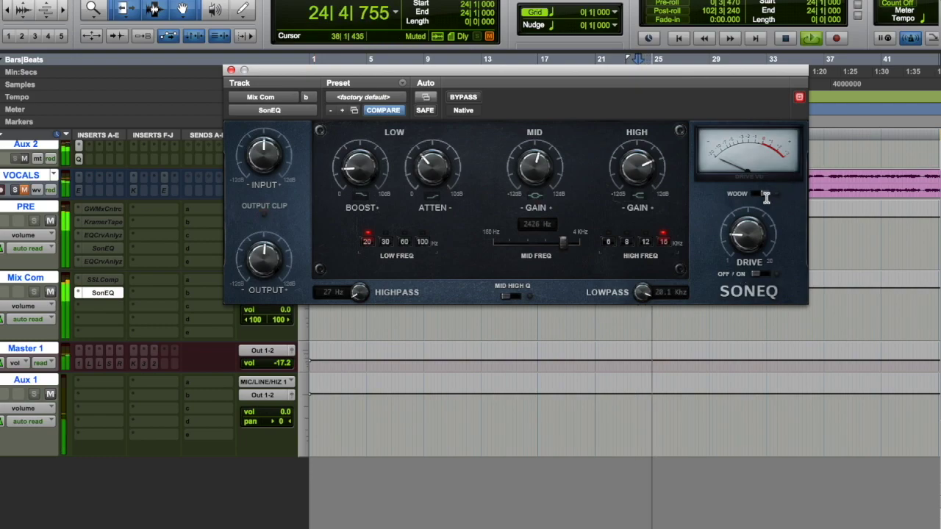
{"action": "key", "text": "space"}
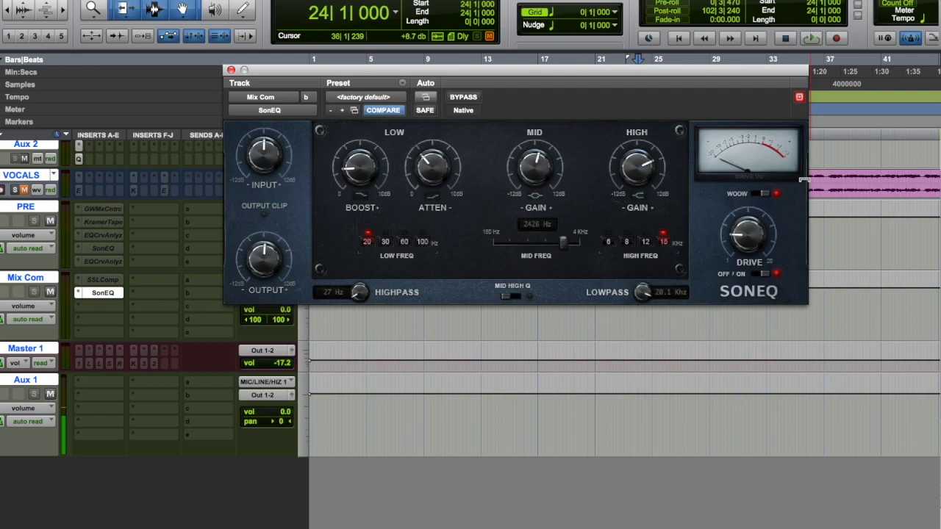
Raise SonEQ's drive amount to about the middle during playback and compare the mix with the plugin bypassed and active.
{"action": "key", "text": "space"}
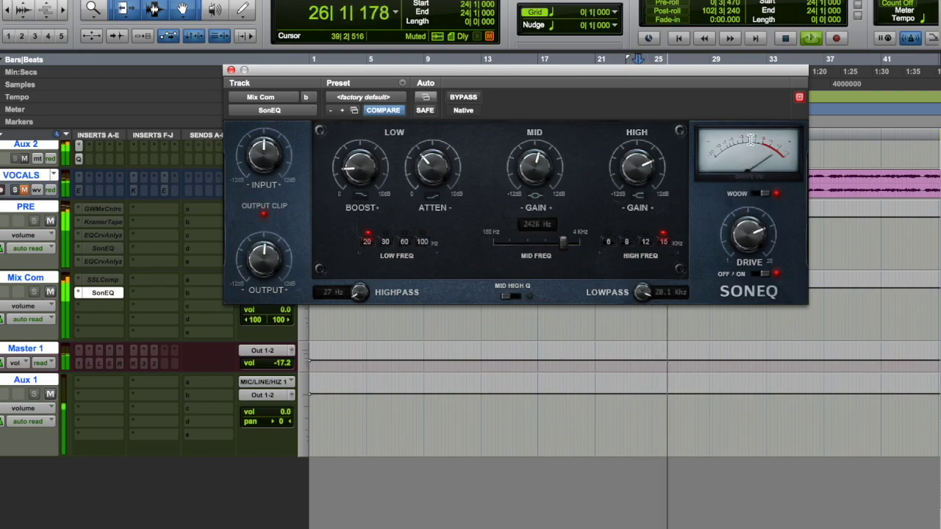
{"action": "key", "text": "space"}
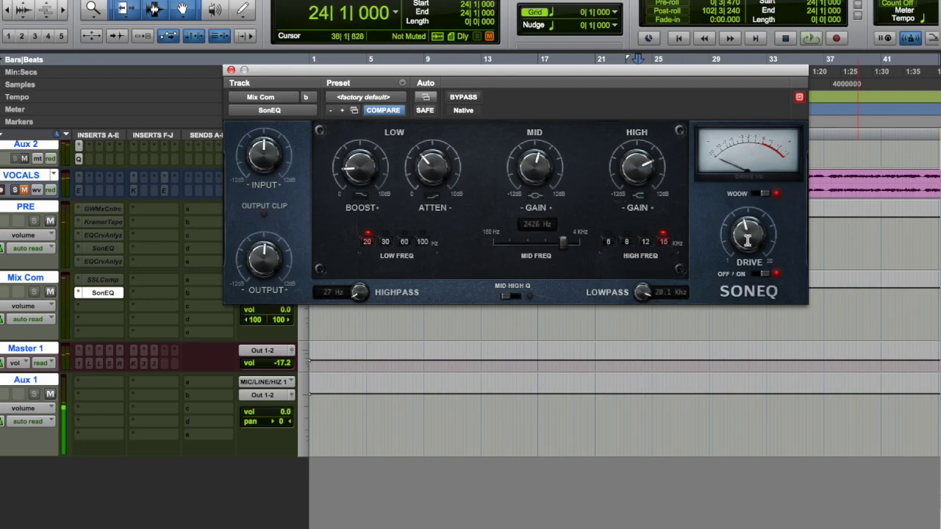
{"action": "key", "text": "space"}
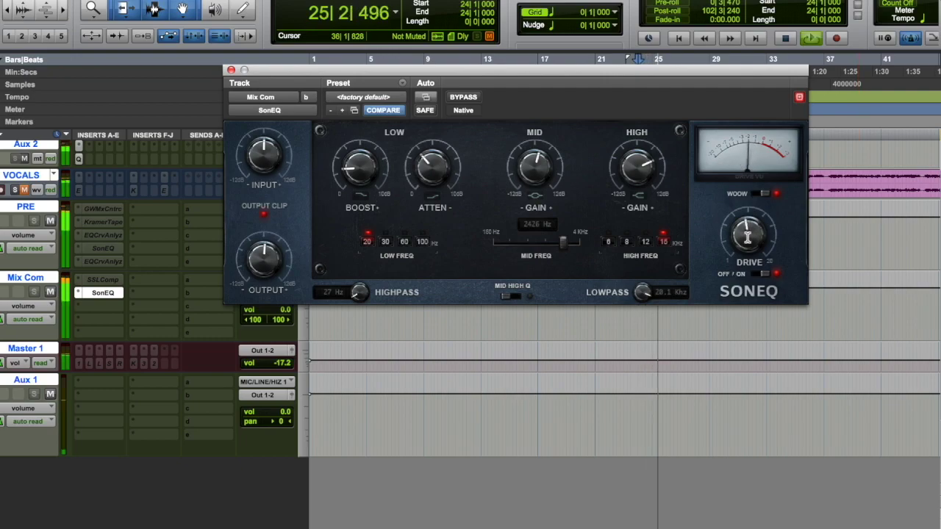
{"action": "left_click", "coordinate": [464, 99]}
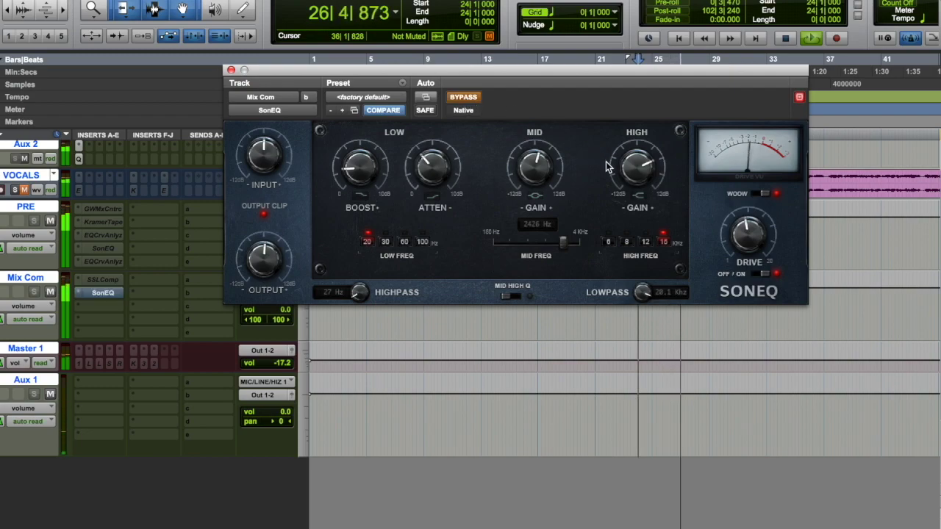
{"action": "key", "text": "shift+a"}
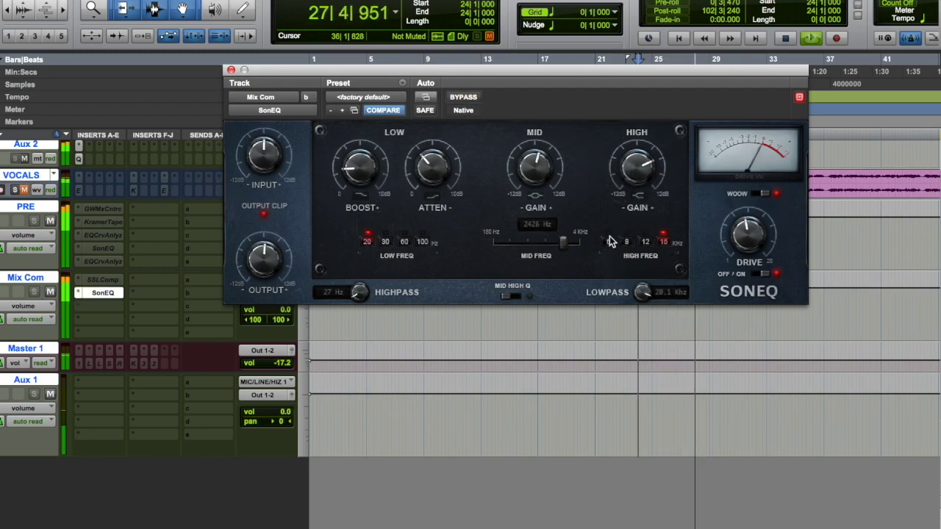
Set SonEQ's high frequency to 8 kHz and raise the high gain slightly while the mix plays, ending with playback stopped.
{"action": "left_click", "coordinate": [626, 241]}
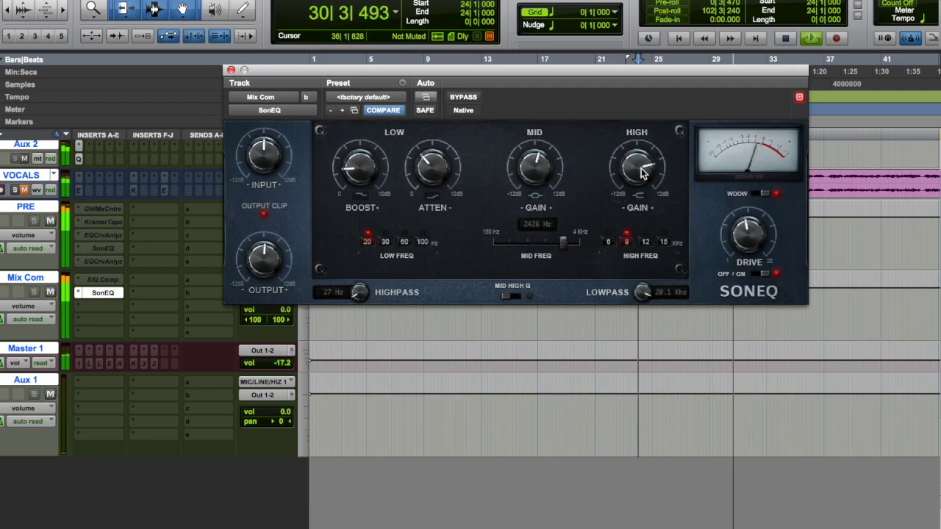
{"action": "left_click_drag", "start_coordinate": [641, 171], "coordinate": [641, 143]}
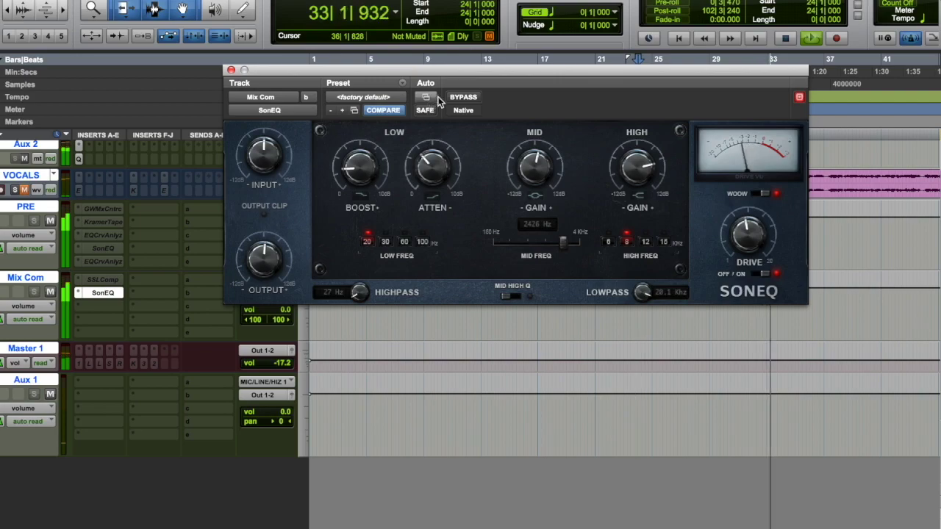
{"action": "key", "text": "space"}
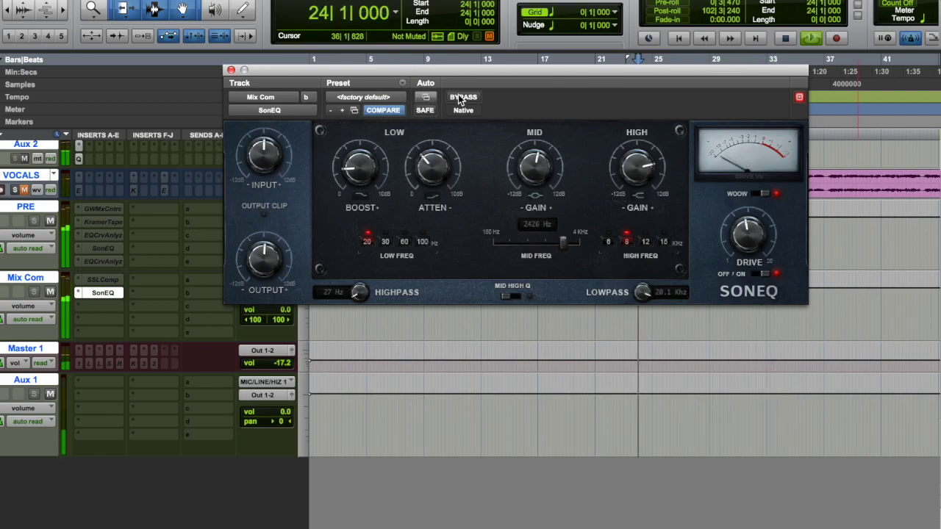
Replay the mix from the start point, compare SonEQ bypassed and active with the new high-band setting, and stop playback.
{"action": "key", "text": "space"}
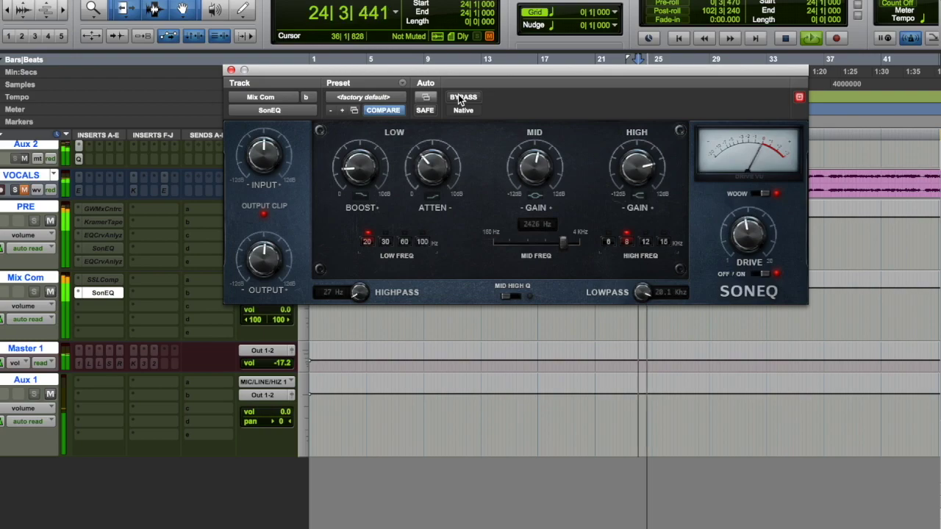
{"action": "left_click", "coordinate": [458, 94]}
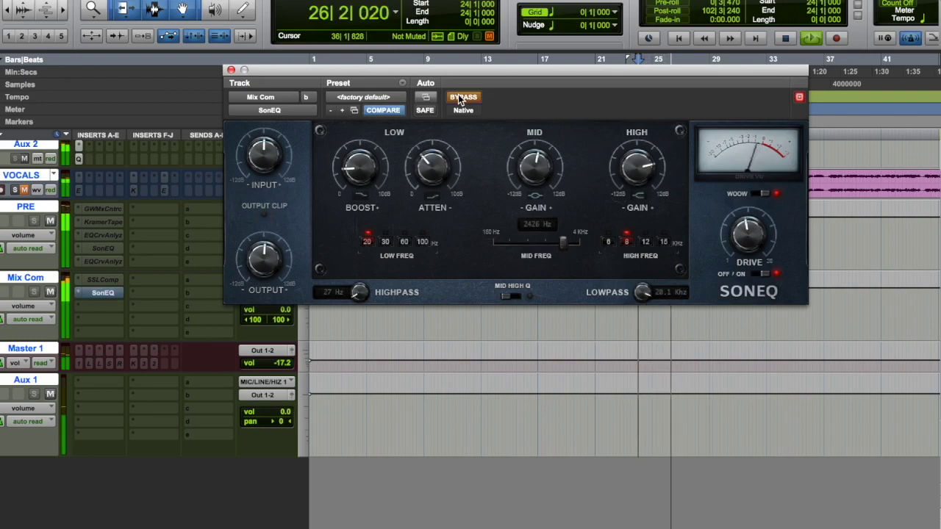
{"action": "left_click", "coordinate": [458, 94]}
{"action": "key", "text": "space"}
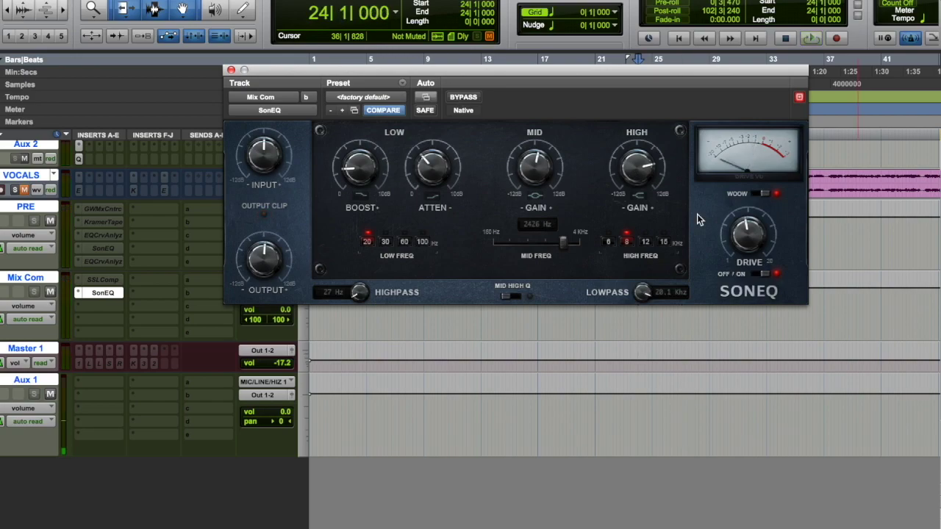